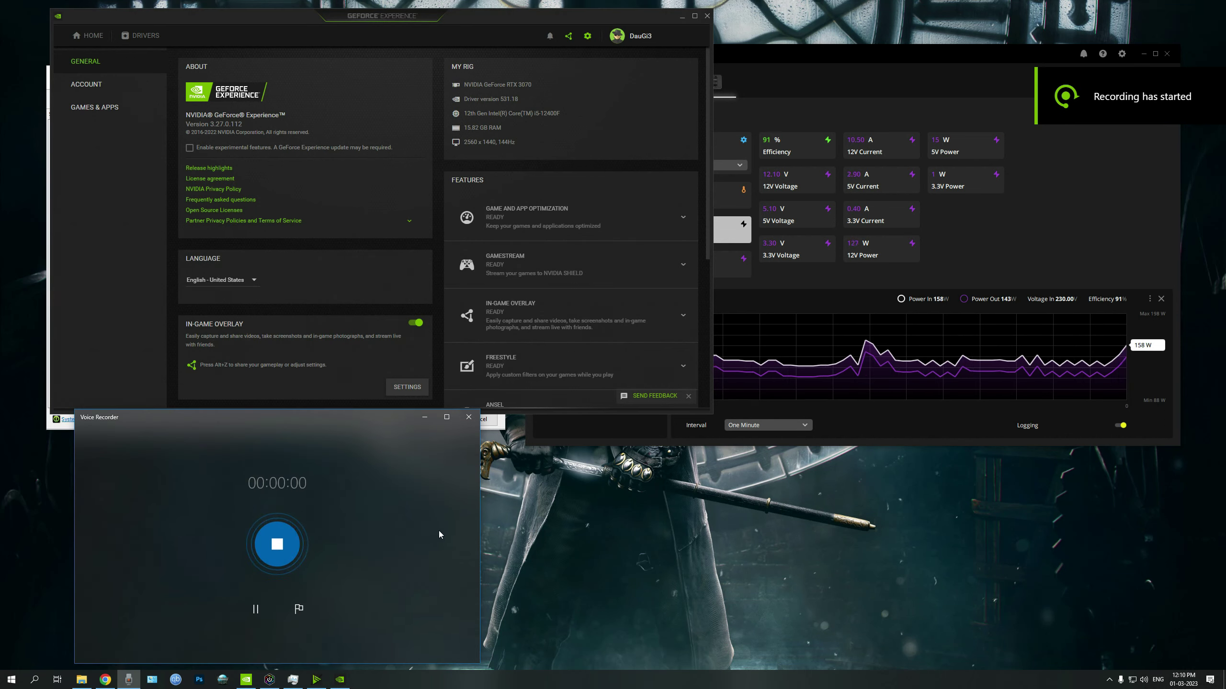
# Minimize the Voice Recorder and move the GeForce Experience window lower on the screen.
pyautogui.click(425, 417)
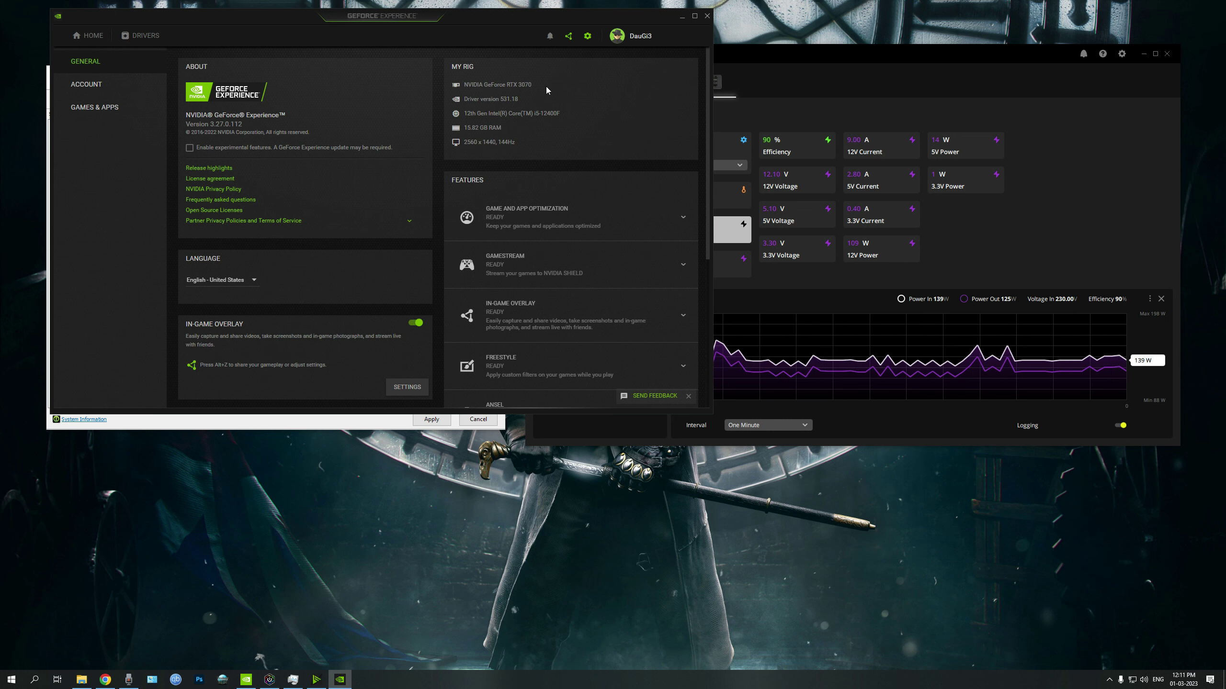
pyautogui.moveTo(476, 19); pyautogui.dragTo(480, 100)
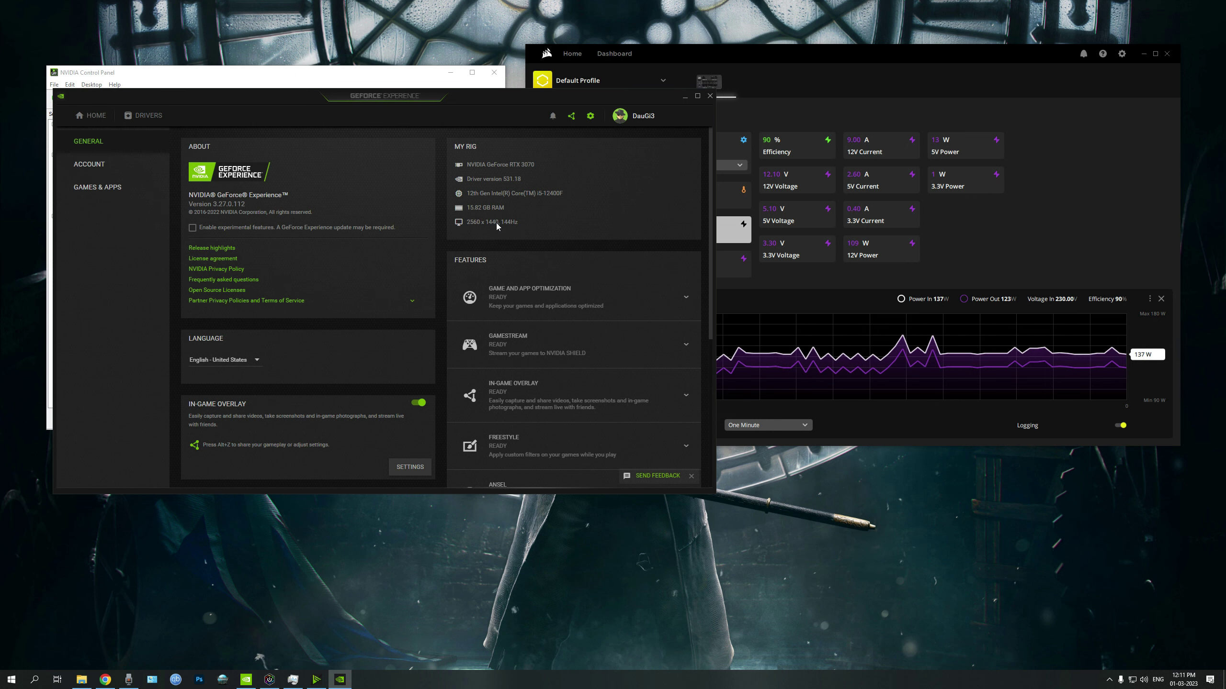
# Check the latest Game Ready driver on GeForce Experience's Drivers page, then minimize GeForce Experience.
pyautogui.click(686, 98)
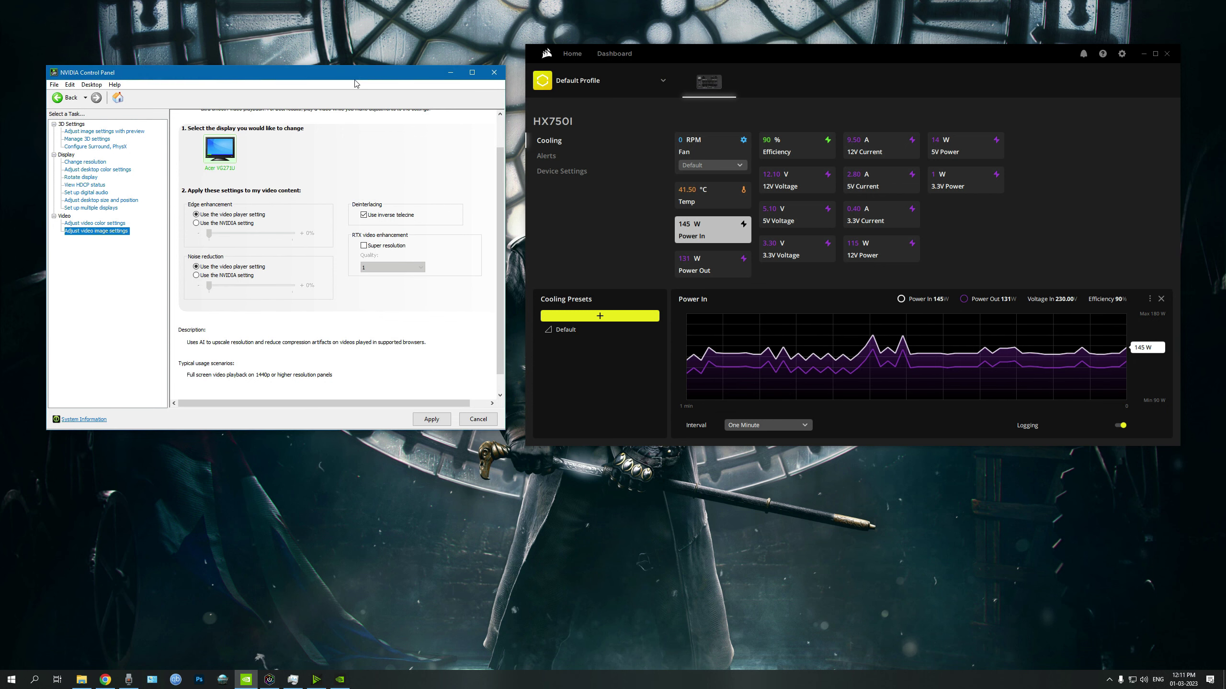
pyautogui.moveTo(361, 81); pyautogui.dragTo(374, 83)
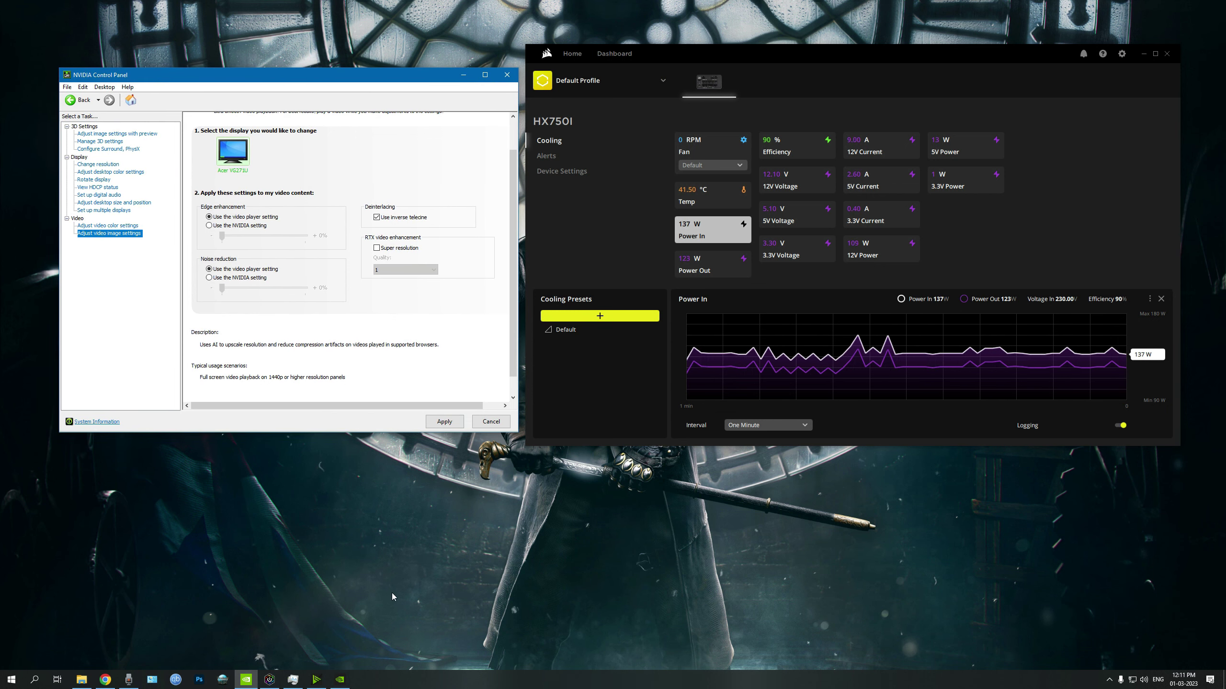
pyautogui.click(340, 680)
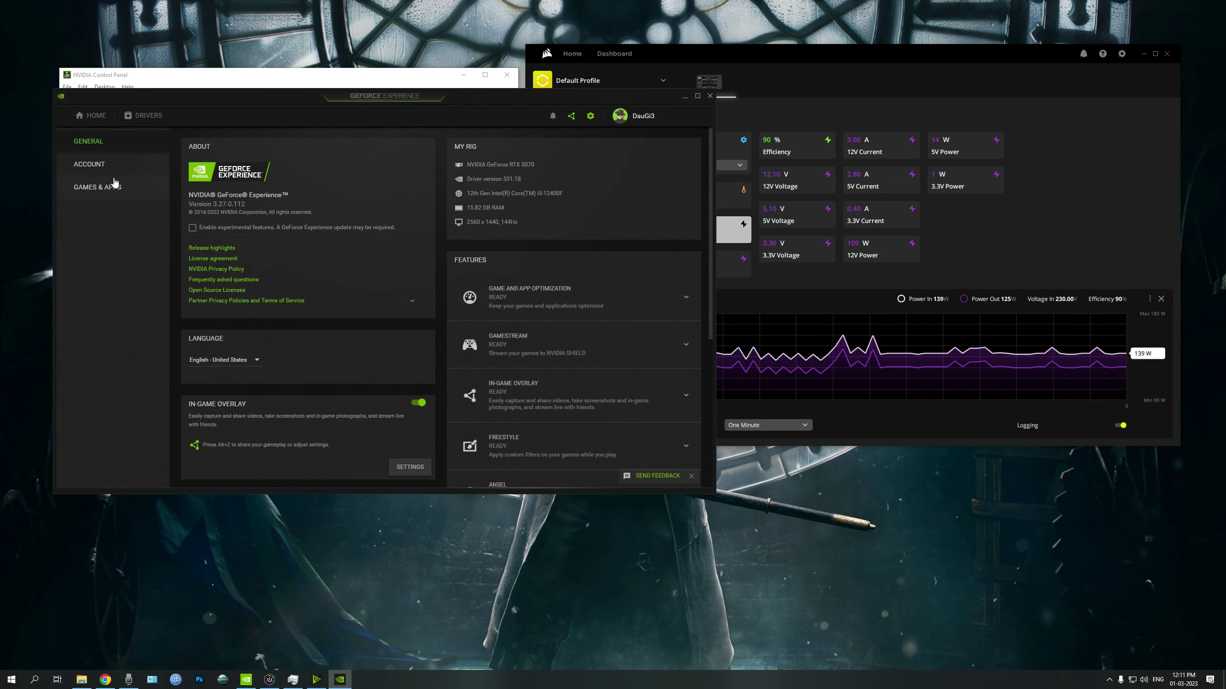
pyautogui.click(144, 115)
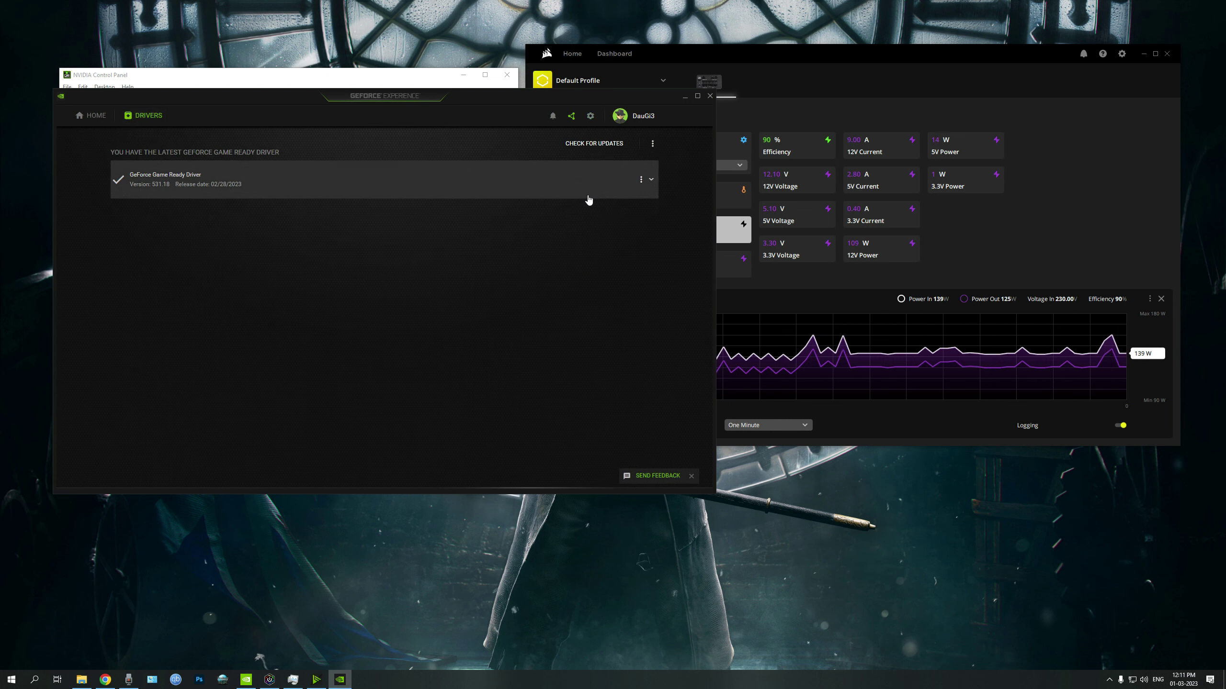
pyautogui.click(685, 97)
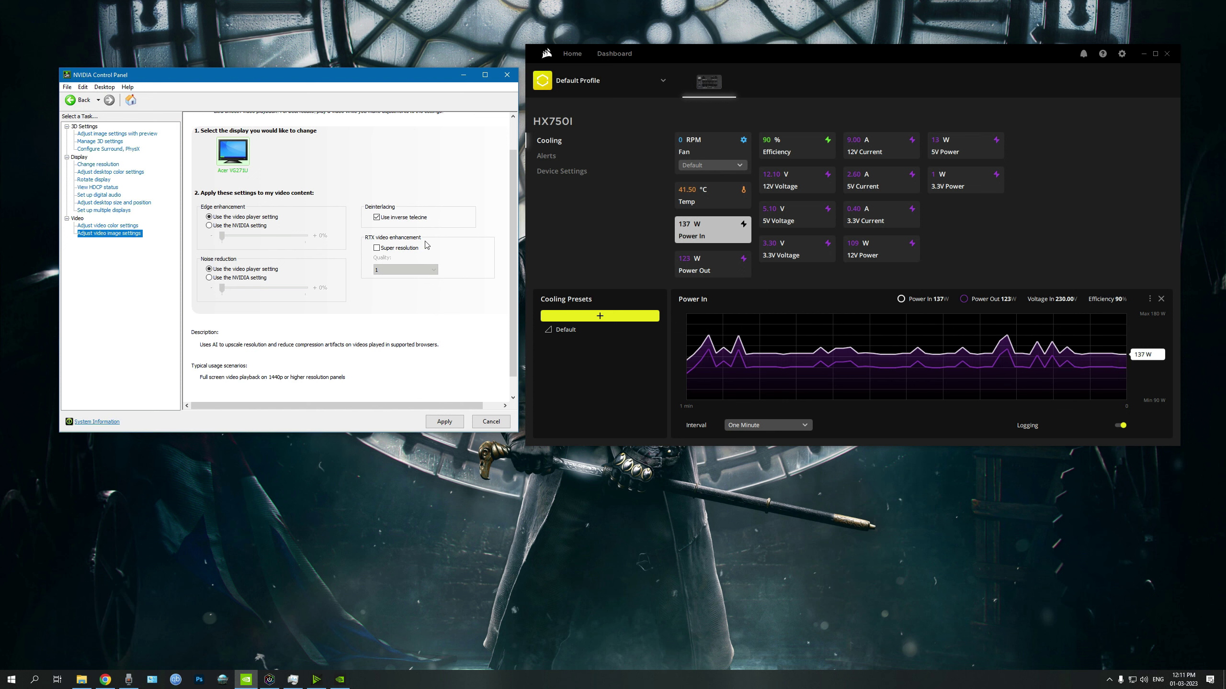
# Bring the iCUE HX750i power monitor forward, then return focus to the NVIDIA Control Panel.
pyautogui.click(816, 62)
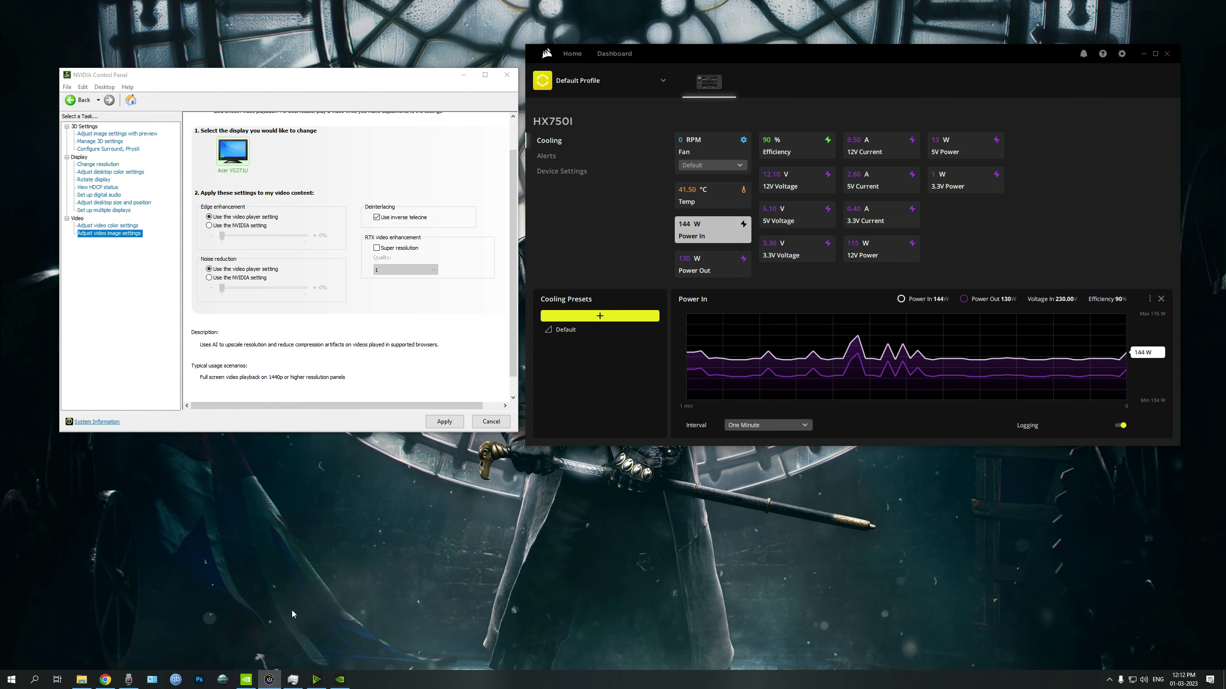
pyautogui.click(103, 680)
pyautogui.click(102, 683)
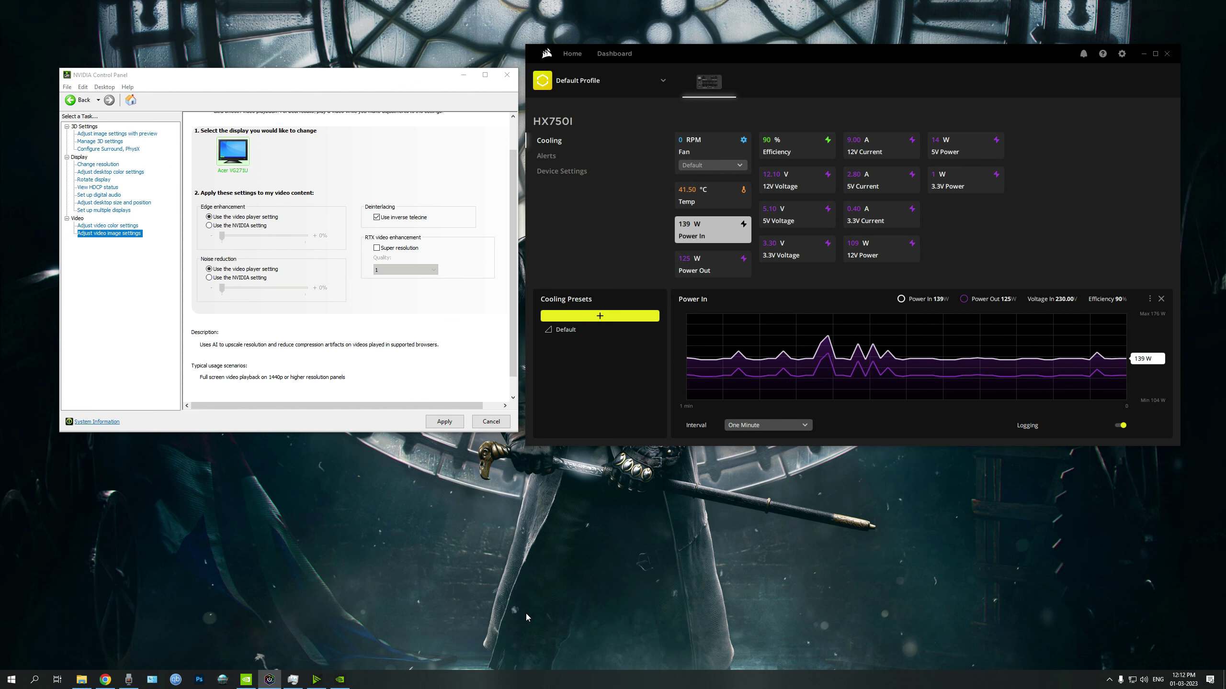
pyautogui.click(392, 90)
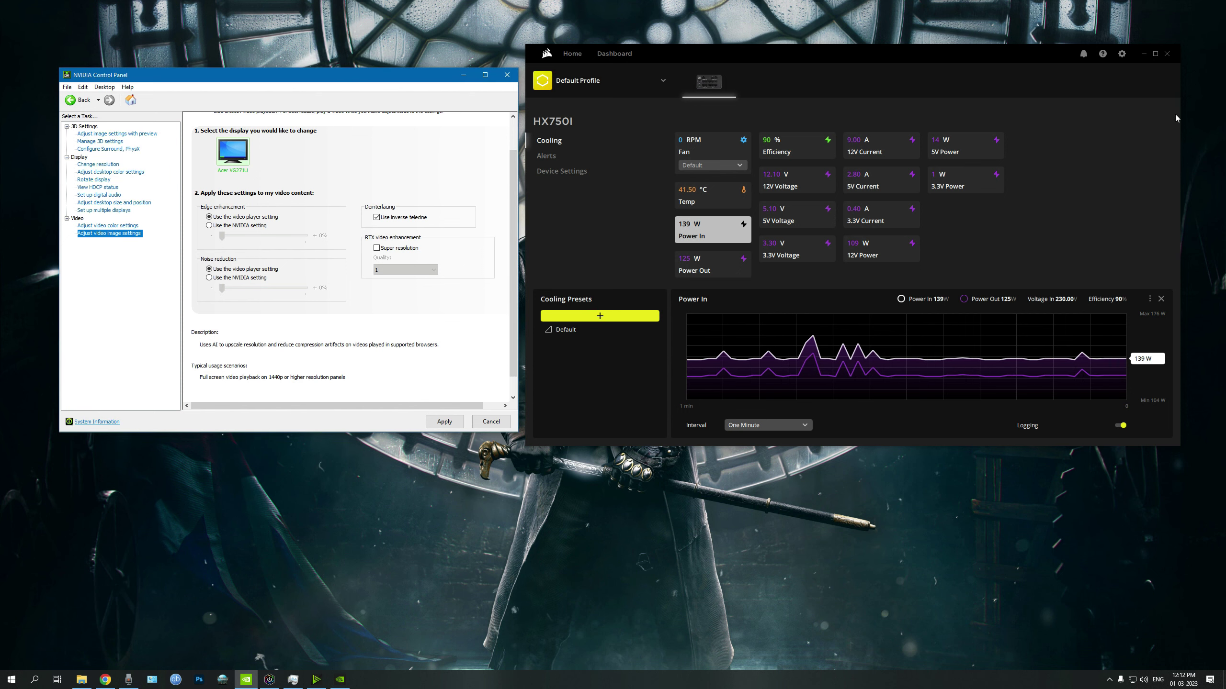
# Tile the windows: Control Panel at the top right, power monitor lower right, YouTube alongside.
pyautogui.moveTo(359, 79); pyautogui.dragTo(1041, 17)
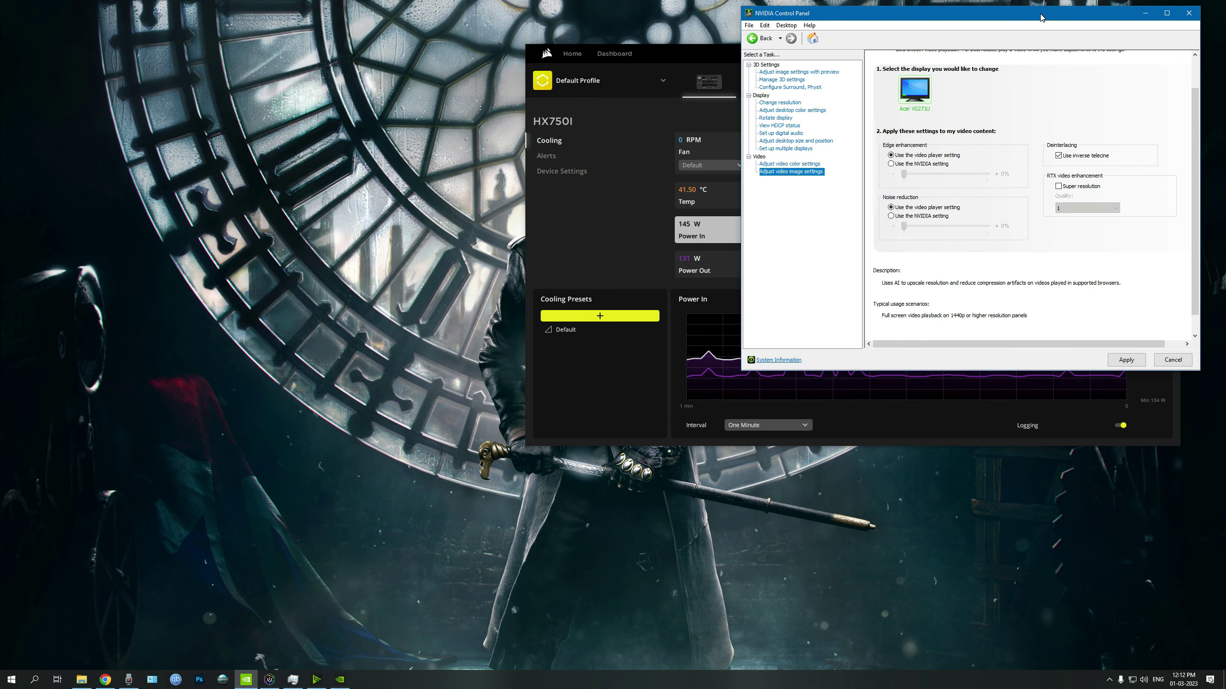
pyautogui.click(106, 680)
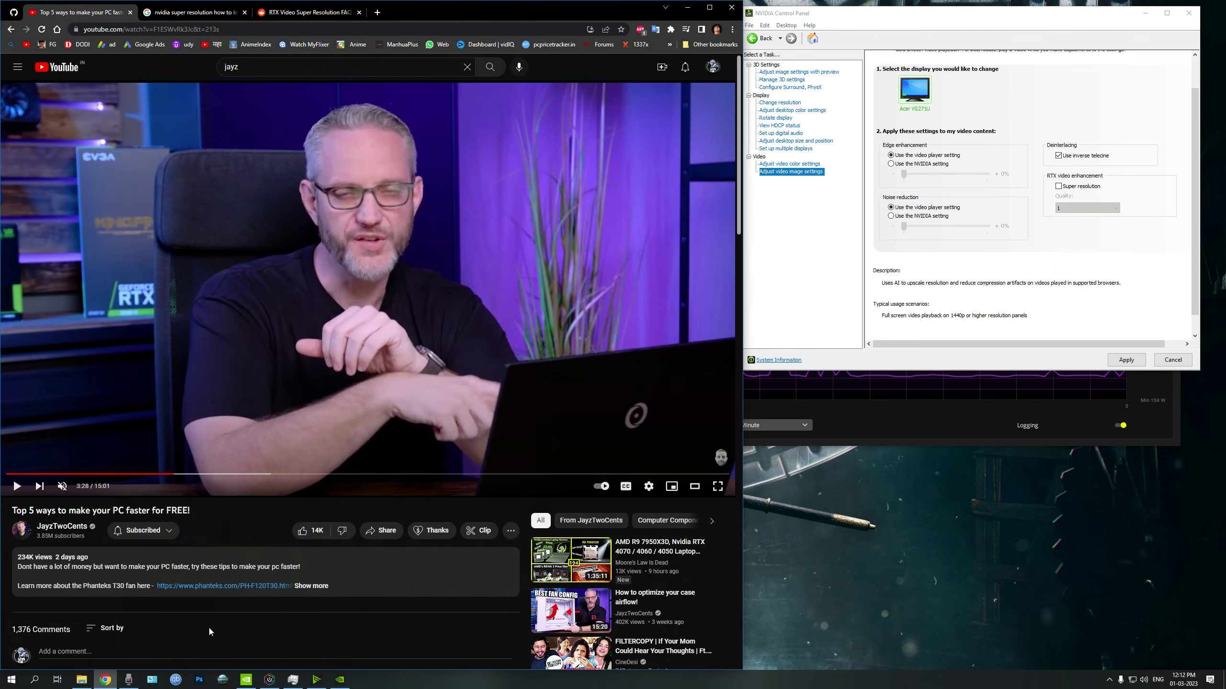
pyautogui.click(965, 411)
pyautogui.moveTo(907, 74); pyautogui.dragTo(940, 284)
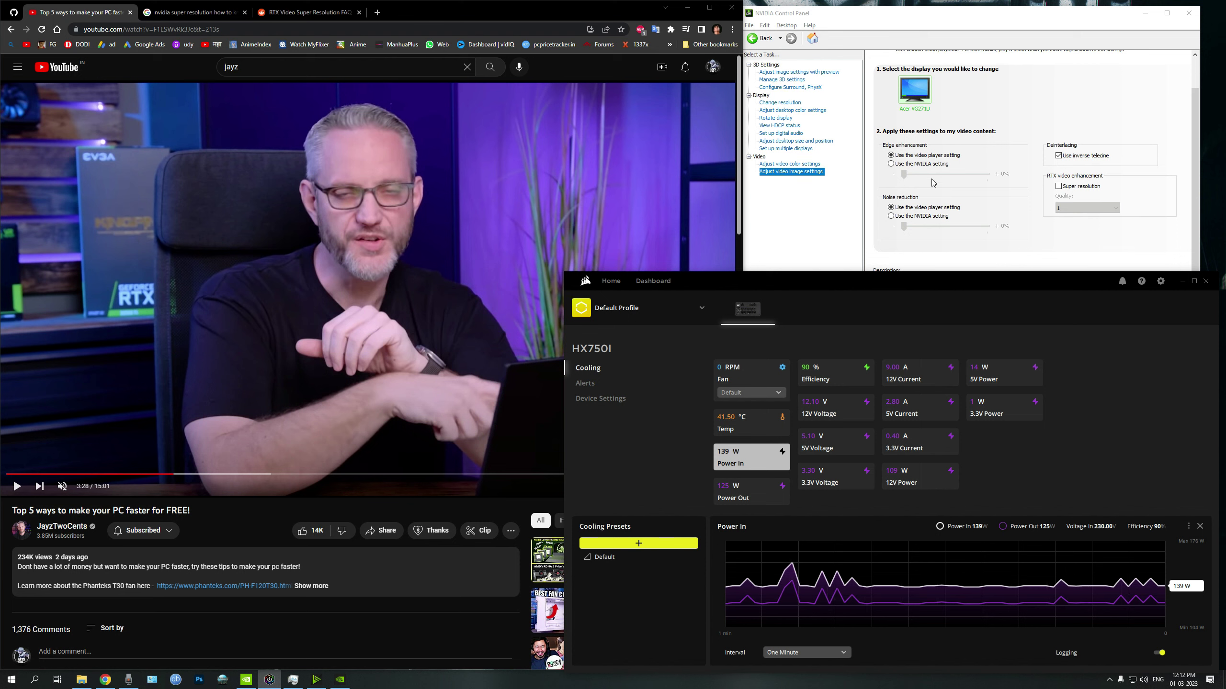
pyautogui.click(853, 203)
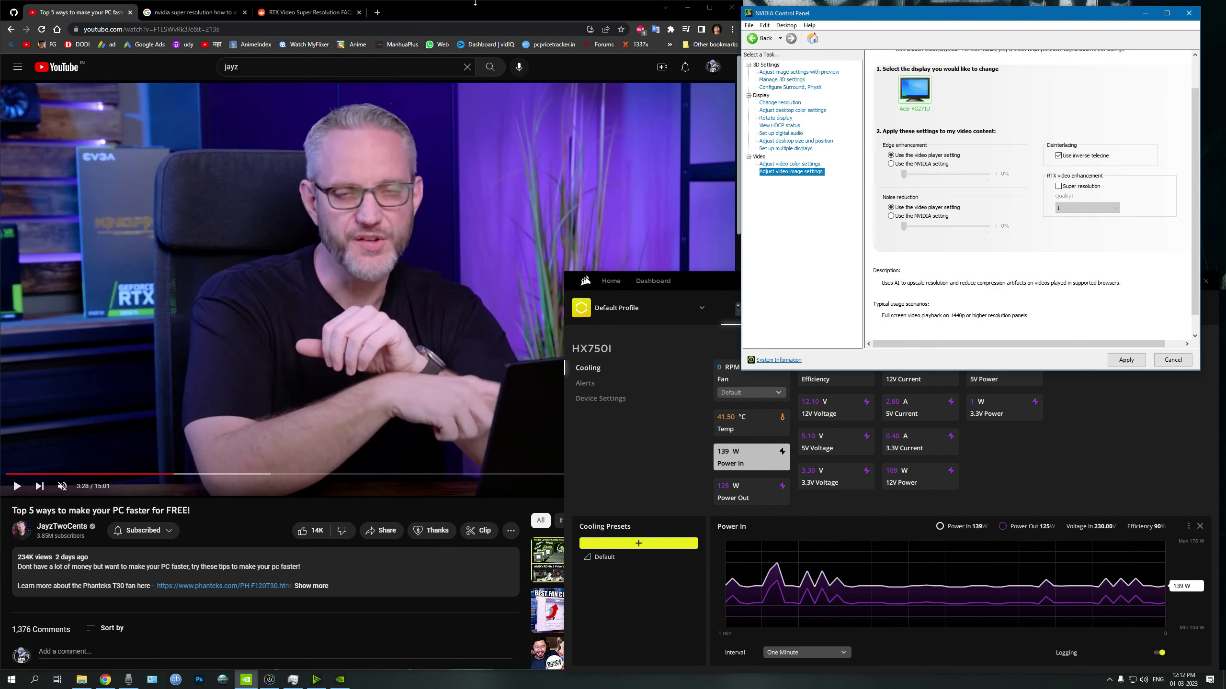
pyautogui.click(487, 345)
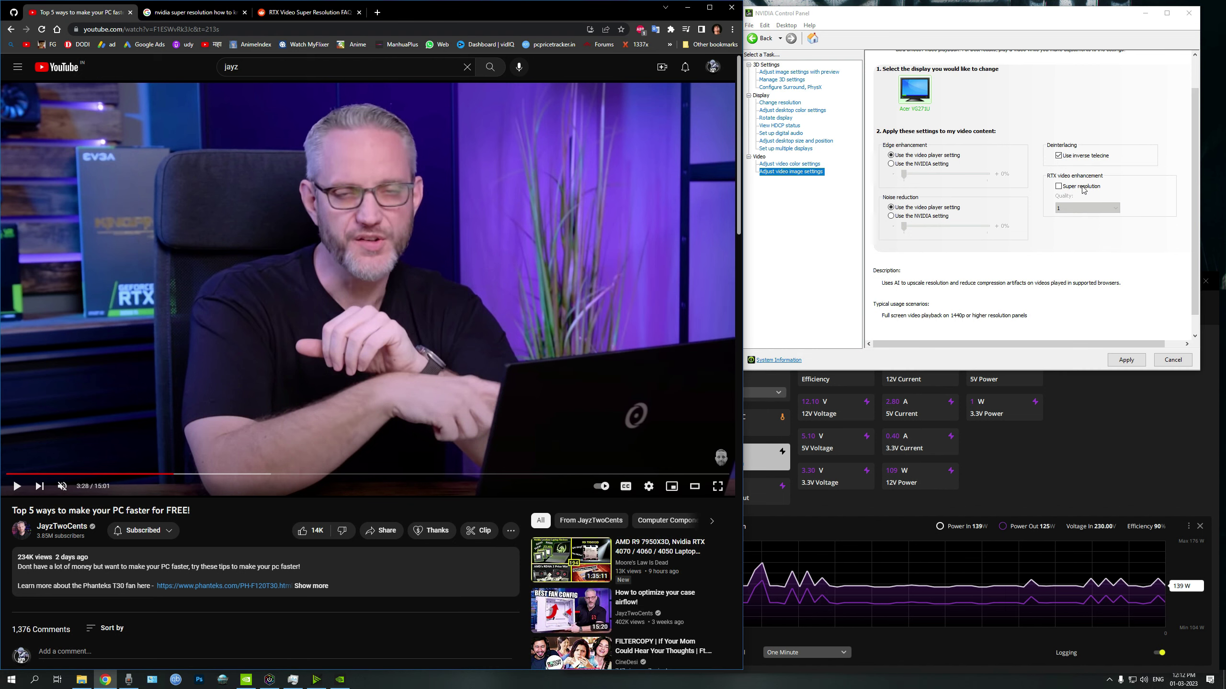
# Confirm Chrome 110.0.5481.178 is up to date via About Google Chrome, then return to YouTube.
pyautogui.click(732, 30)
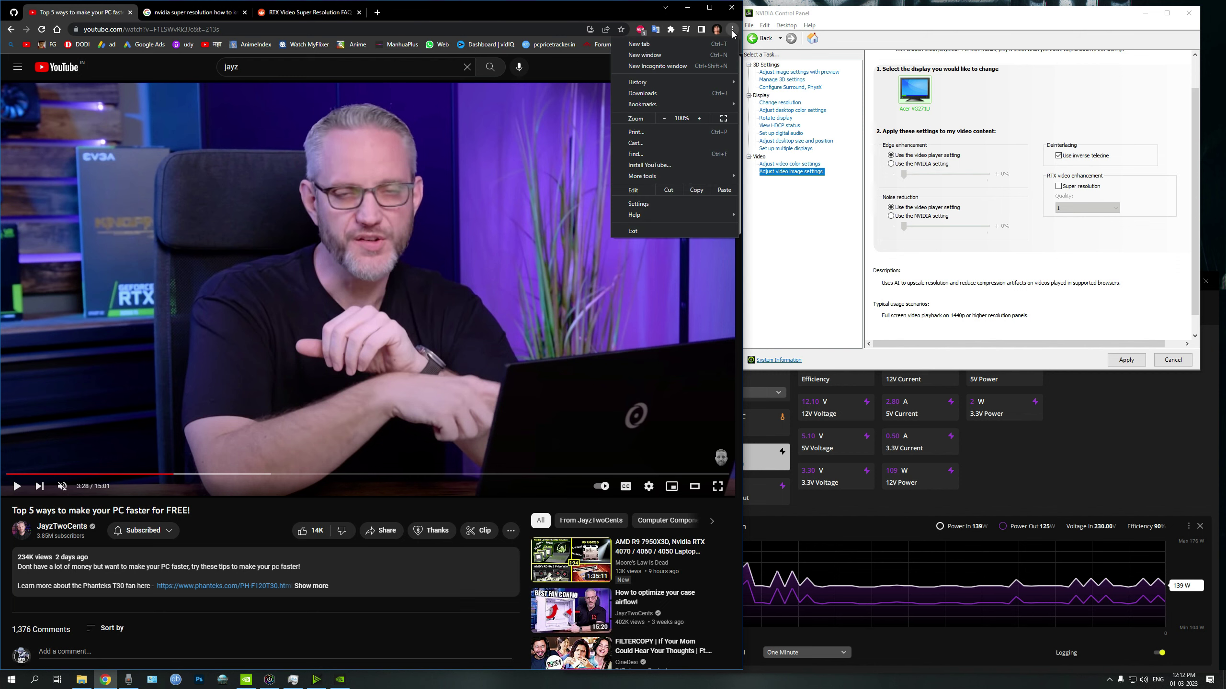
pyautogui.moveTo(732, 216)
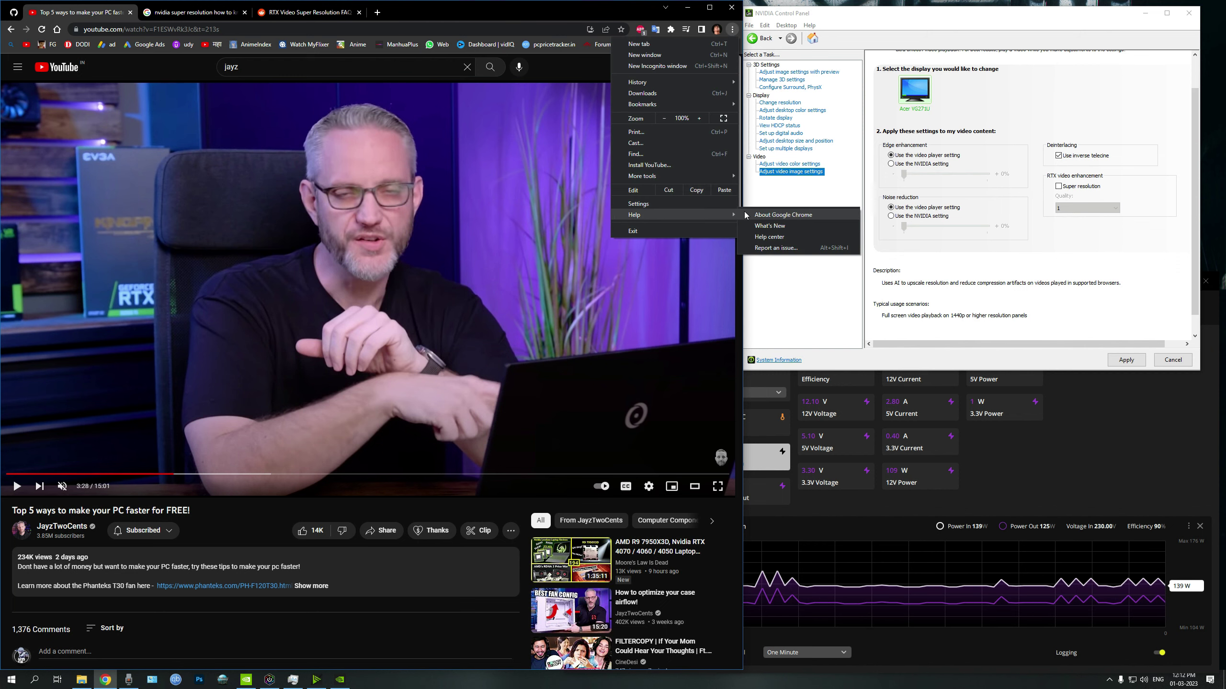
pyautogui.click(783, 215)
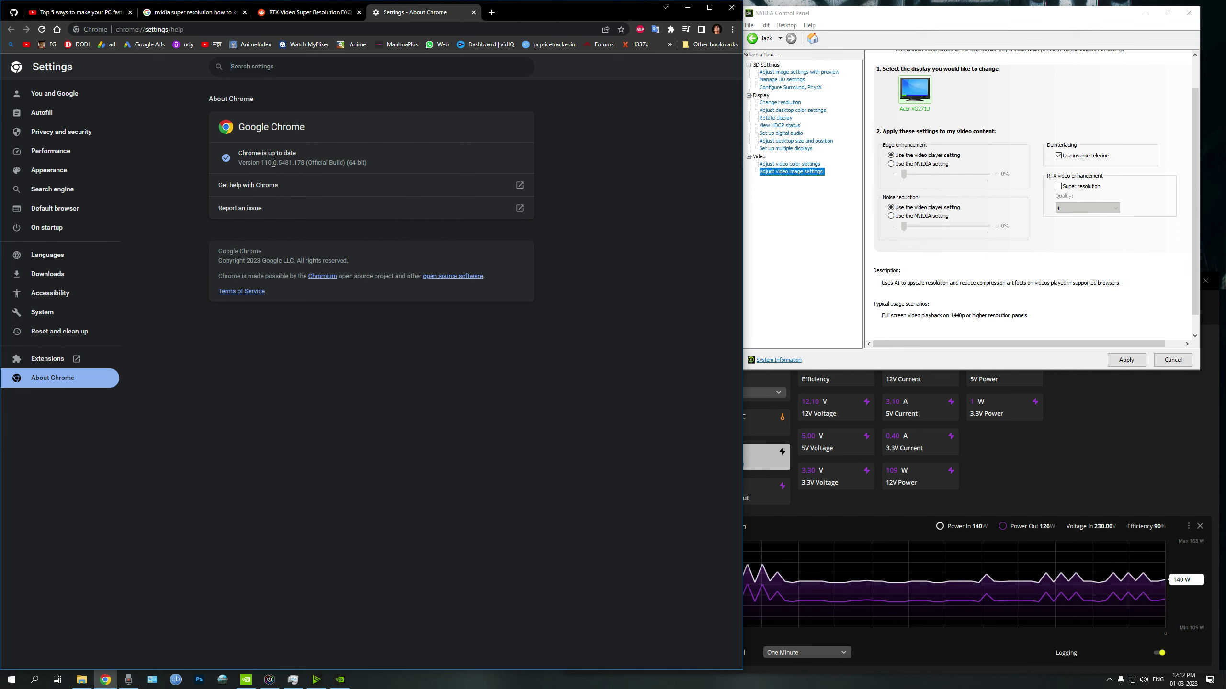
pyautogui.click(306, 10)
pyautogui.click(218, 12)
pyautogui.click(87, 11)
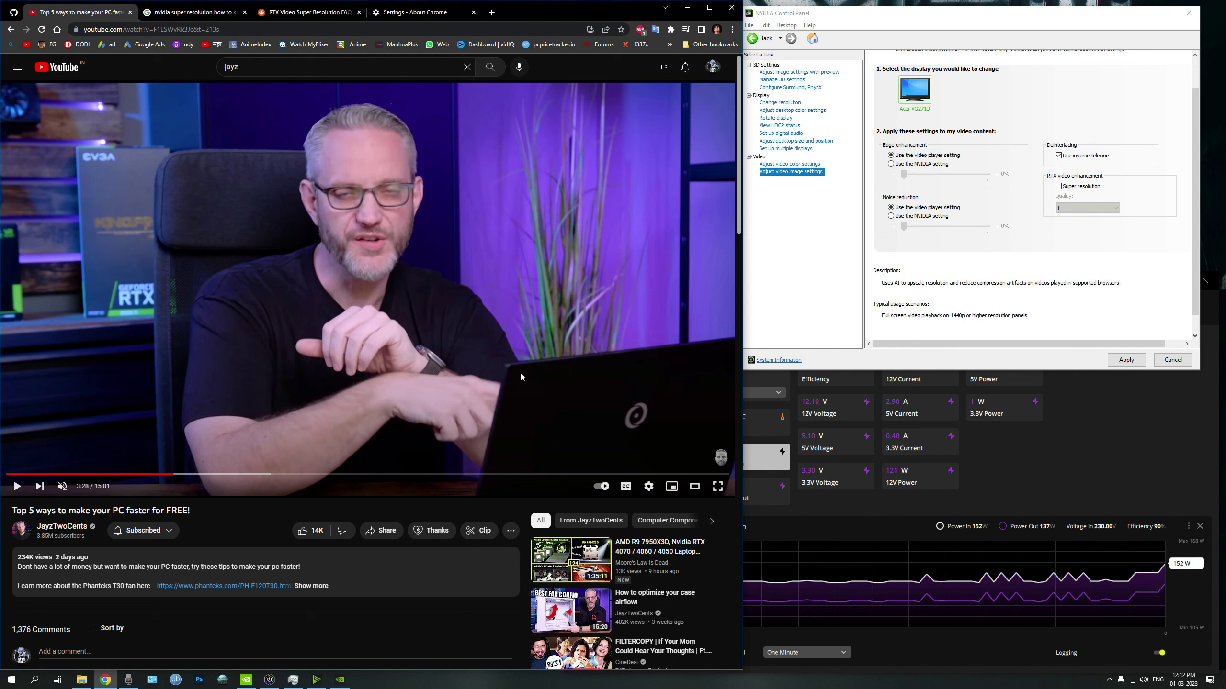
# Set the YouTube video quality to 720p.
pyautogui.click(648, 485)
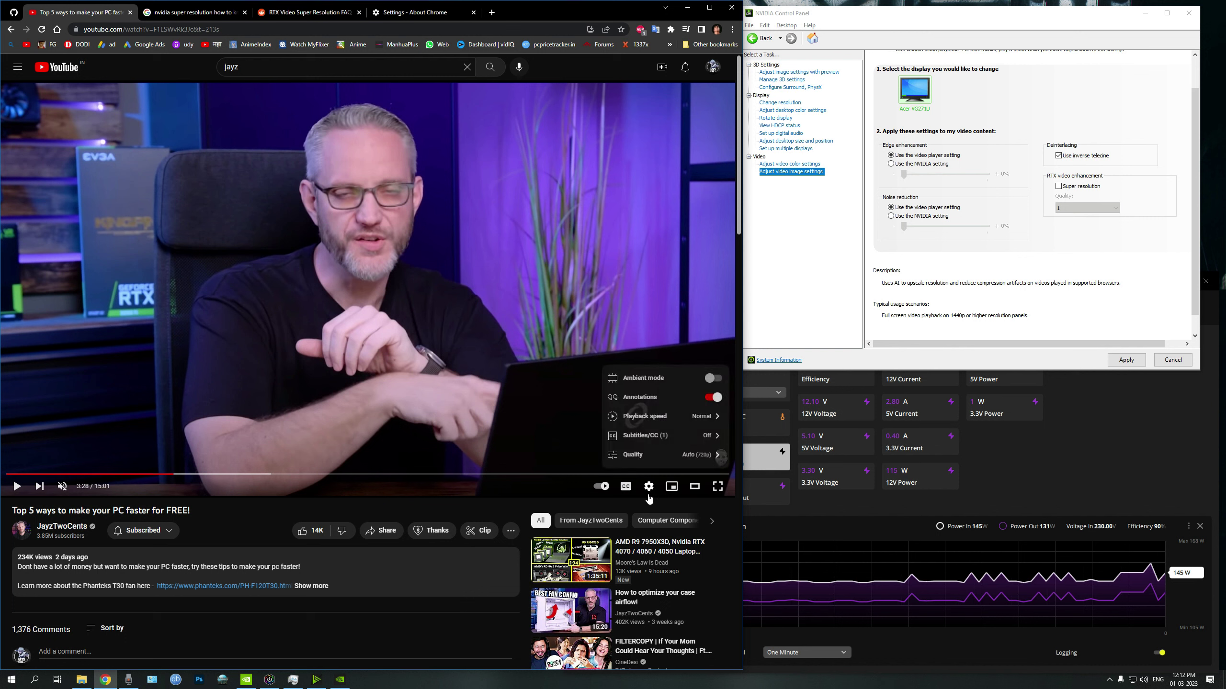
pyautogui.click(692, 462)
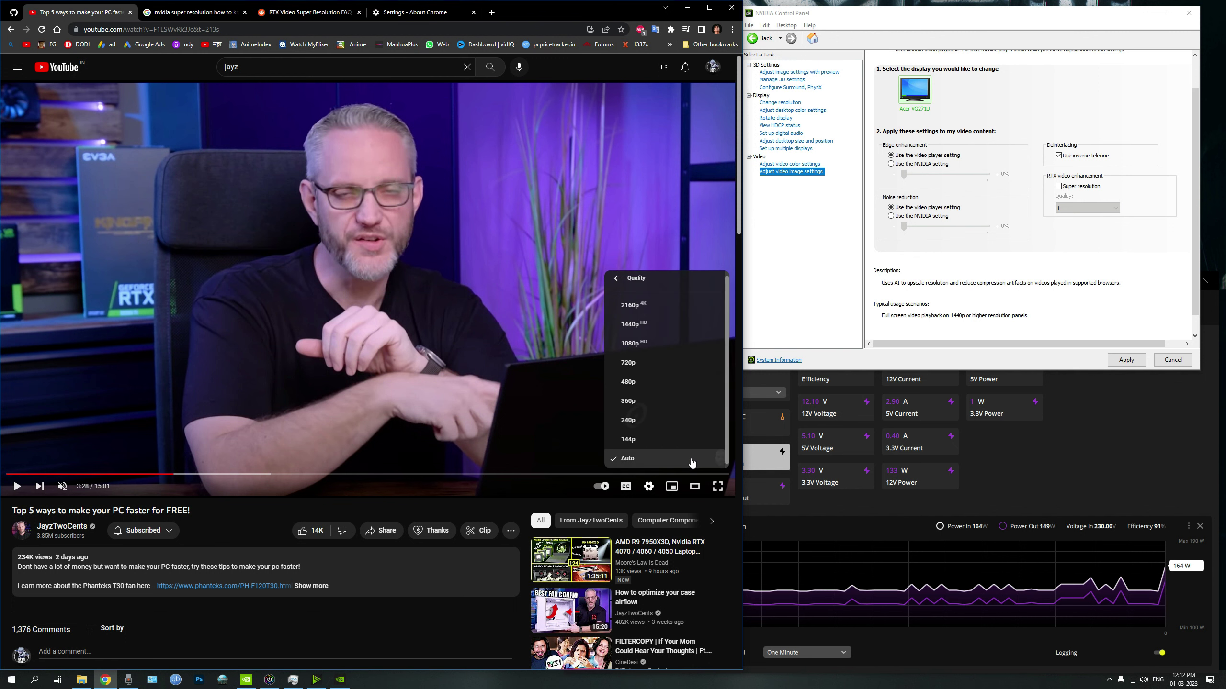
pyautogui.click(629, 363)
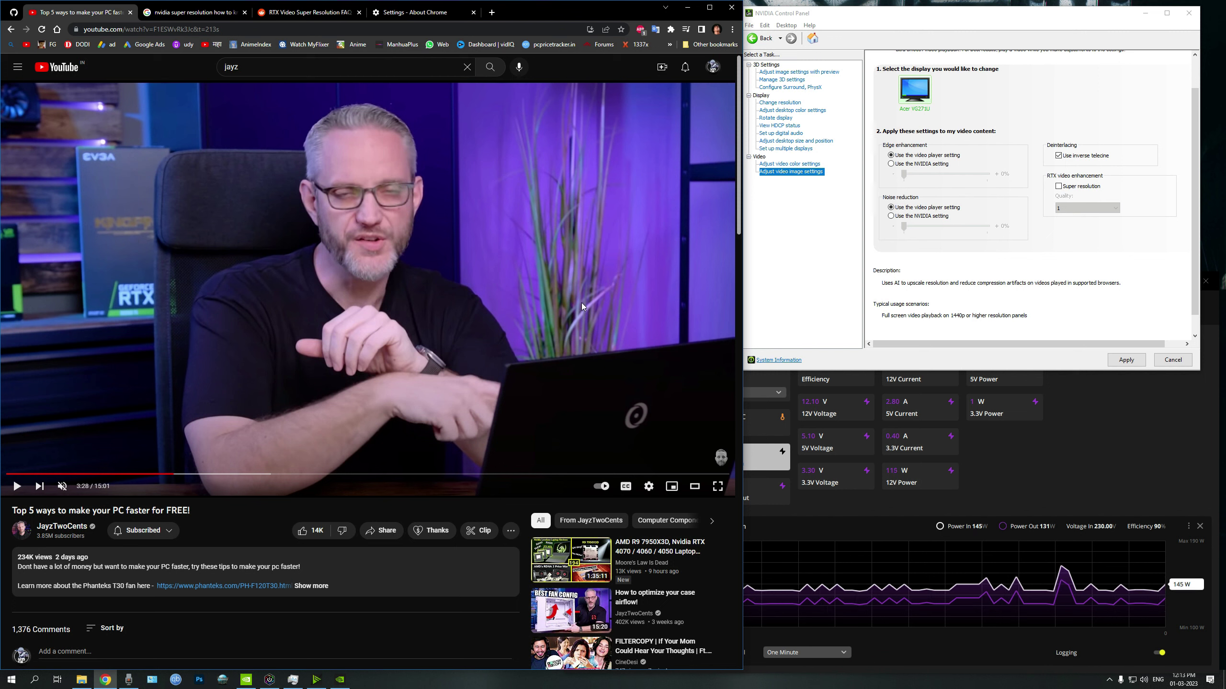
# Enable RTX Super resolution in the Control Panel with quality level 4.
pyautogui.click(1059, 188)
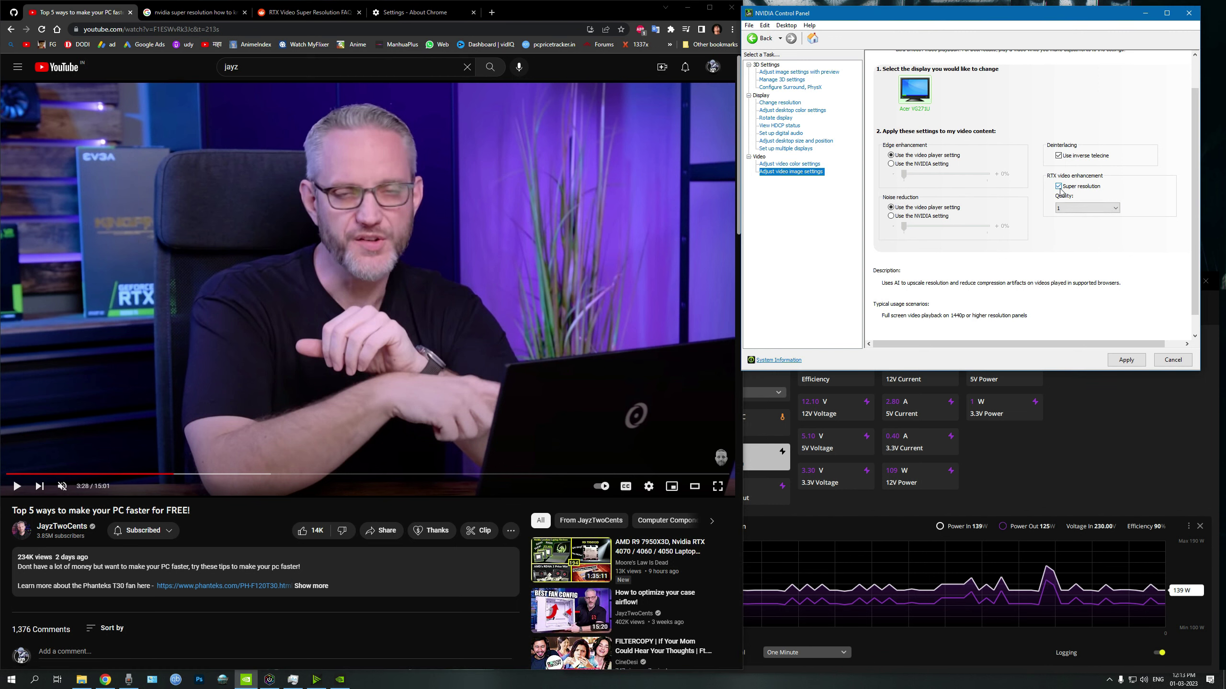
pyautogui.click(1071, 210)
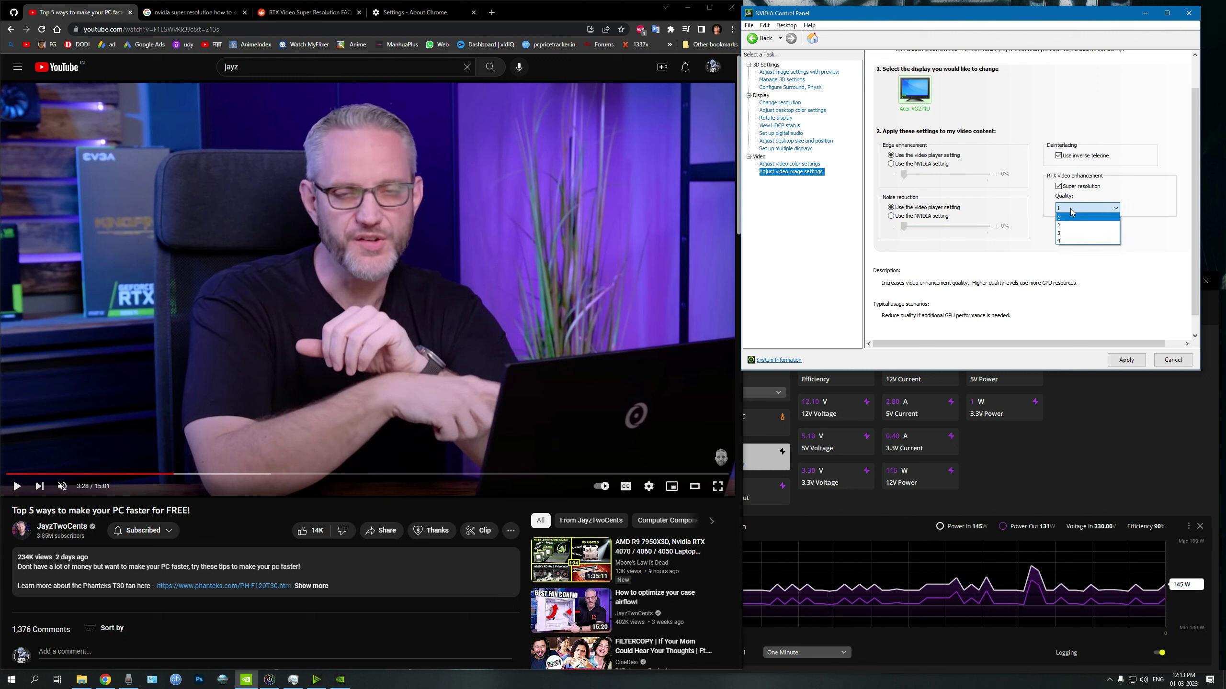
pyautogui.click(1061, 241)
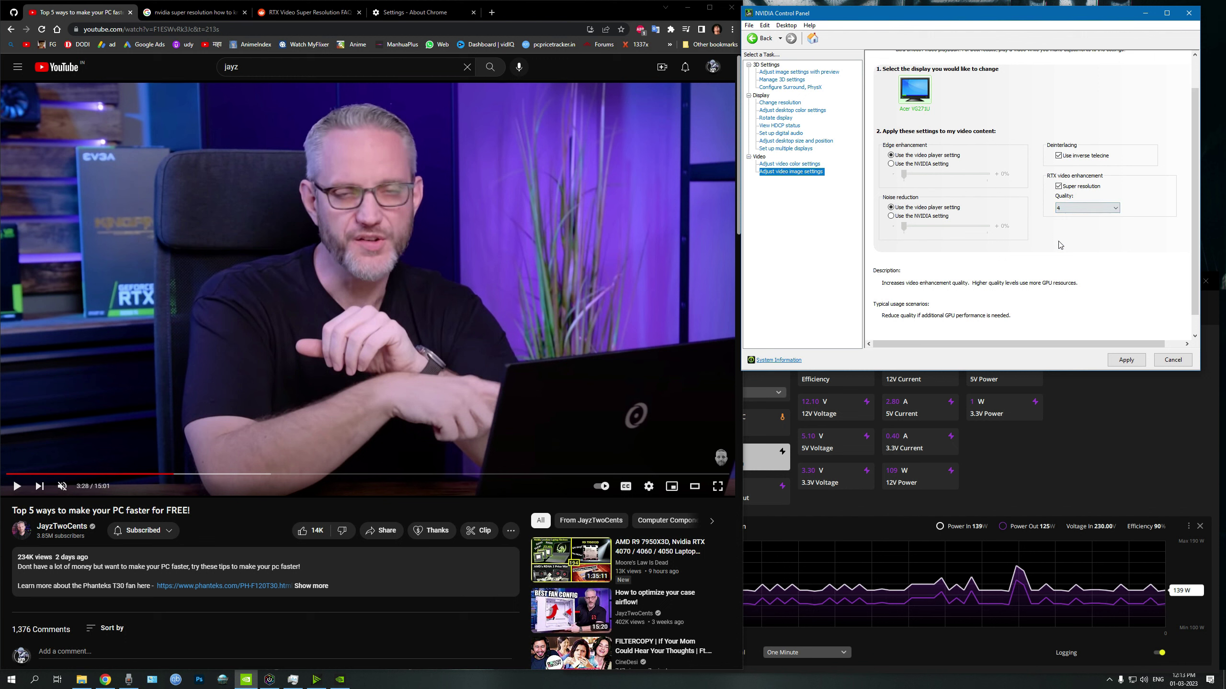
# Apply Super resolution at quality 4 and resume the YouTube video.
pyautogui.click(1125, 360)
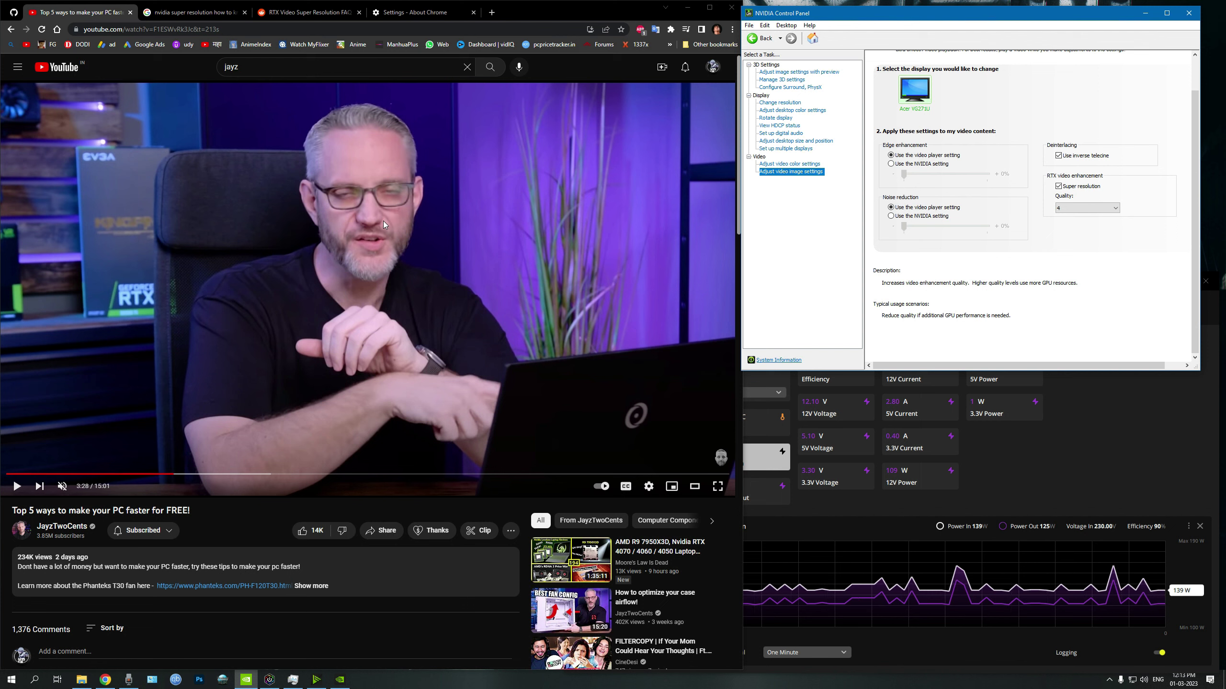
pyautogui.click(392, 284)
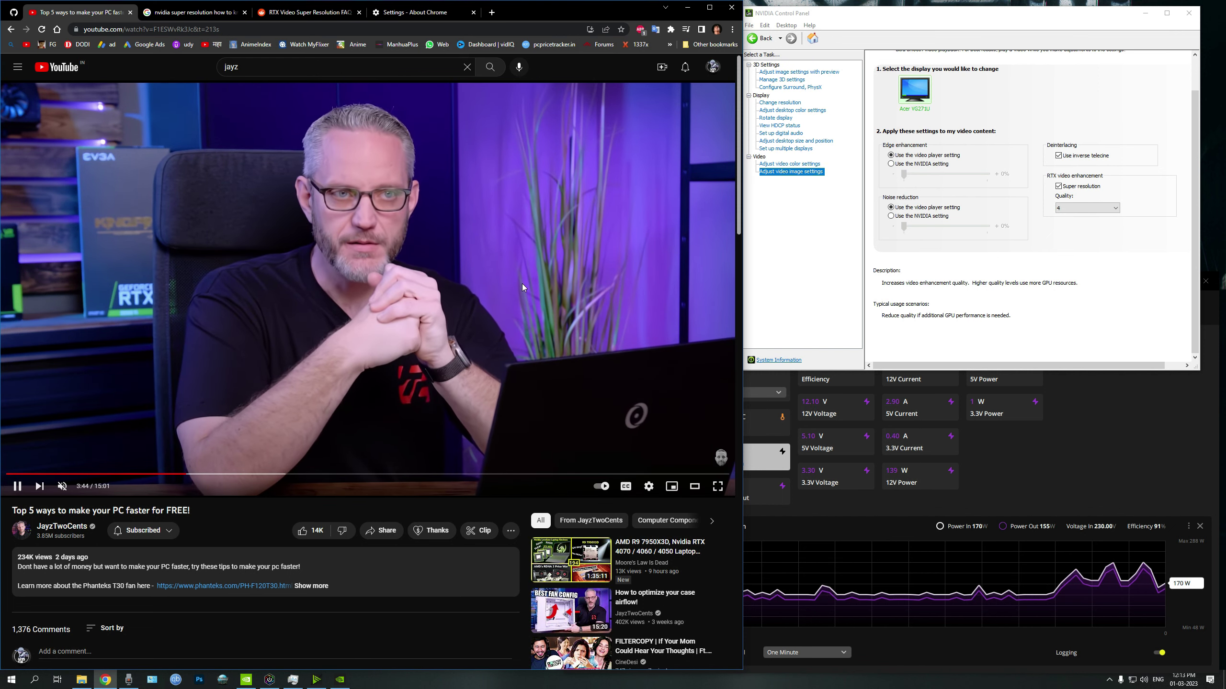
# Pause the video, uncheck and apply Super resolution off, then resume playback.
pyautogui.click(440, 286)
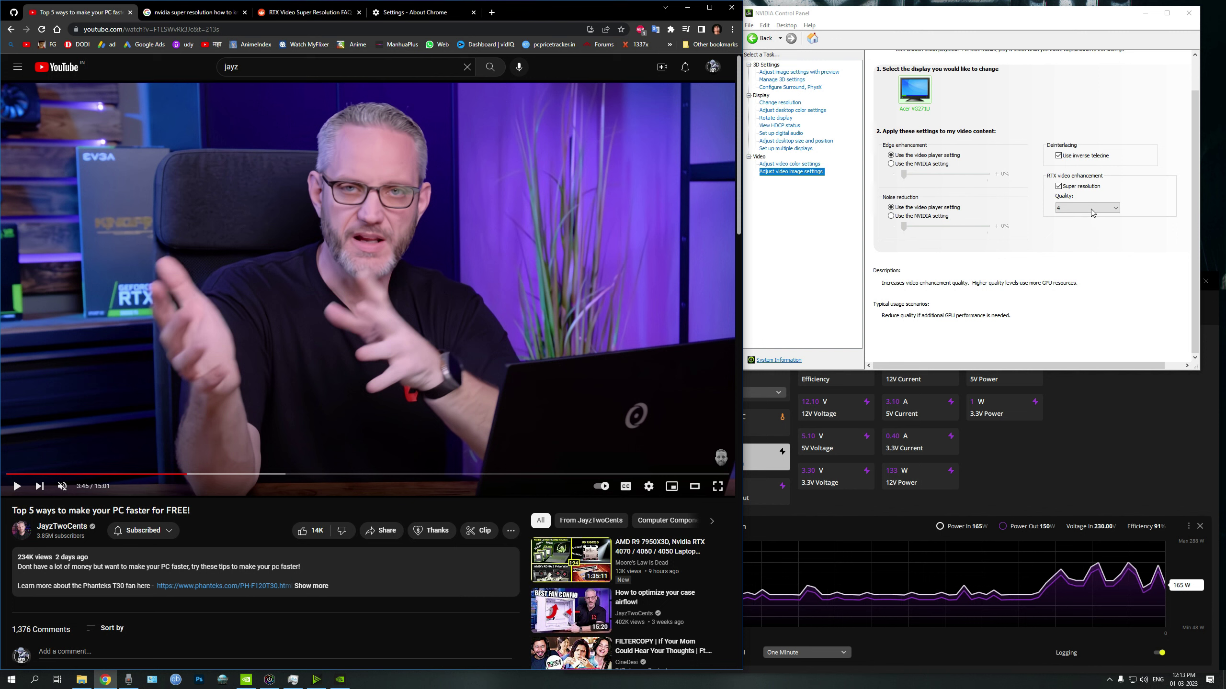
pyautogui.click(1063, 188)
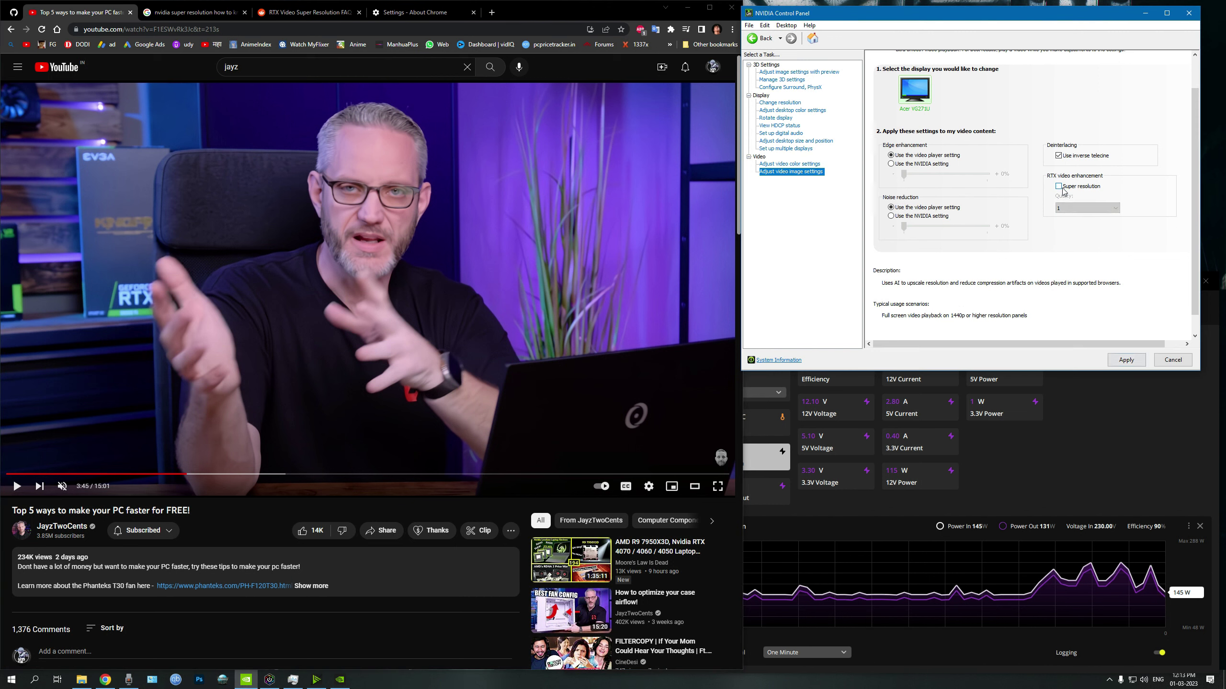
pyautogui.click(1127, 360)
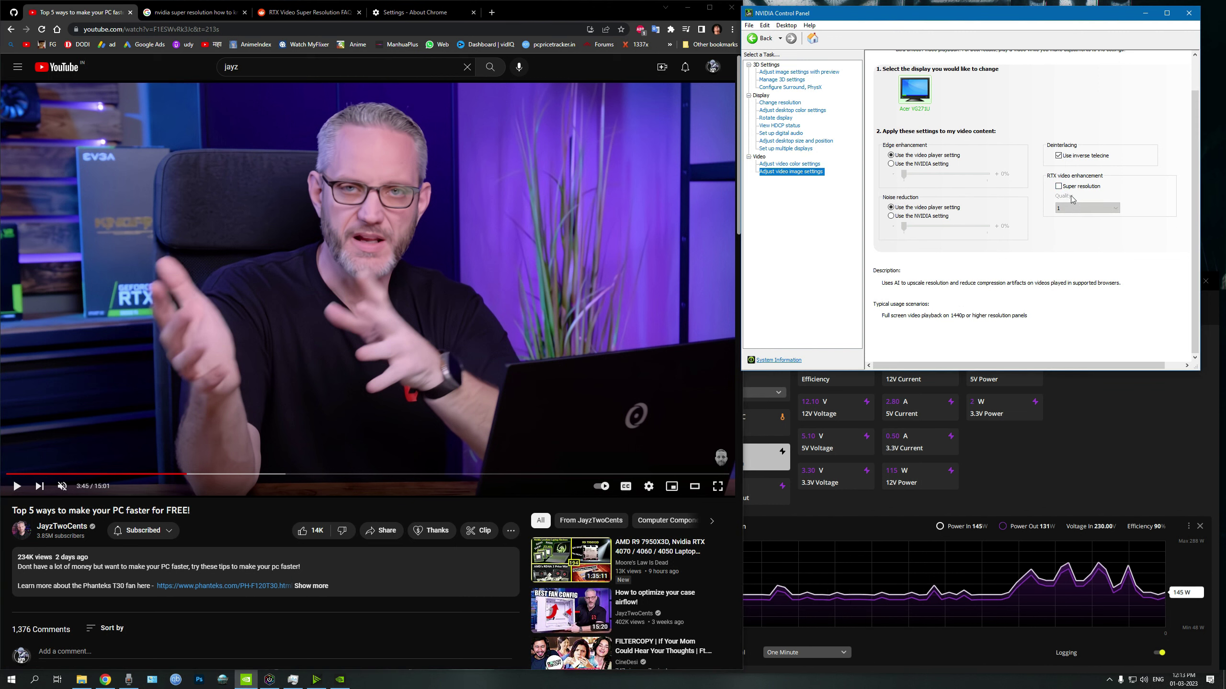
pyautogui.click(424, 245)
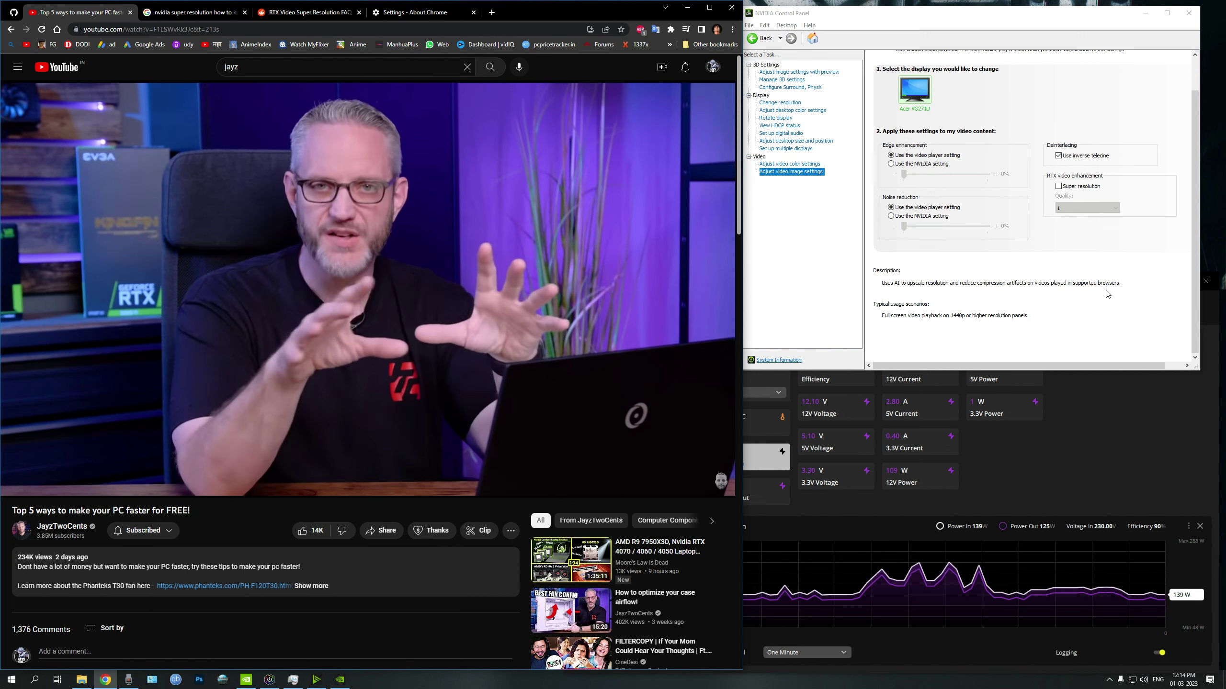
# Re-enable Super resolution at quality 1 and apply it.
pyautogui.click(1059, 188)
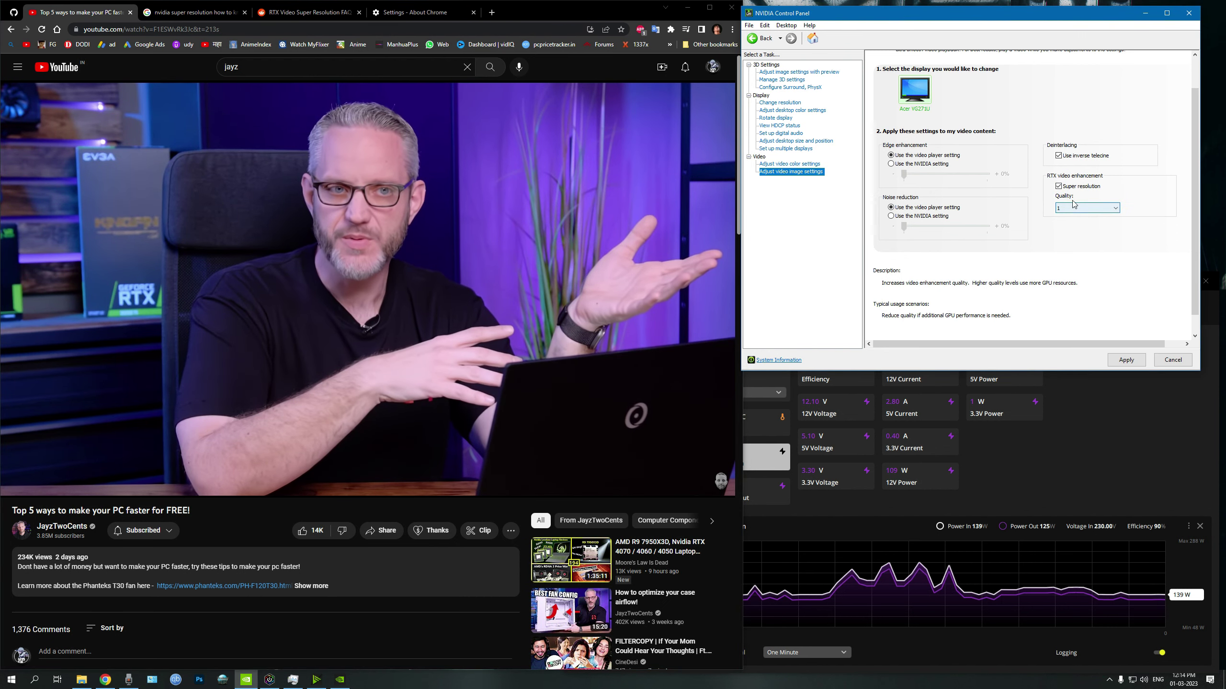
pyautogui.click(1124, 361)
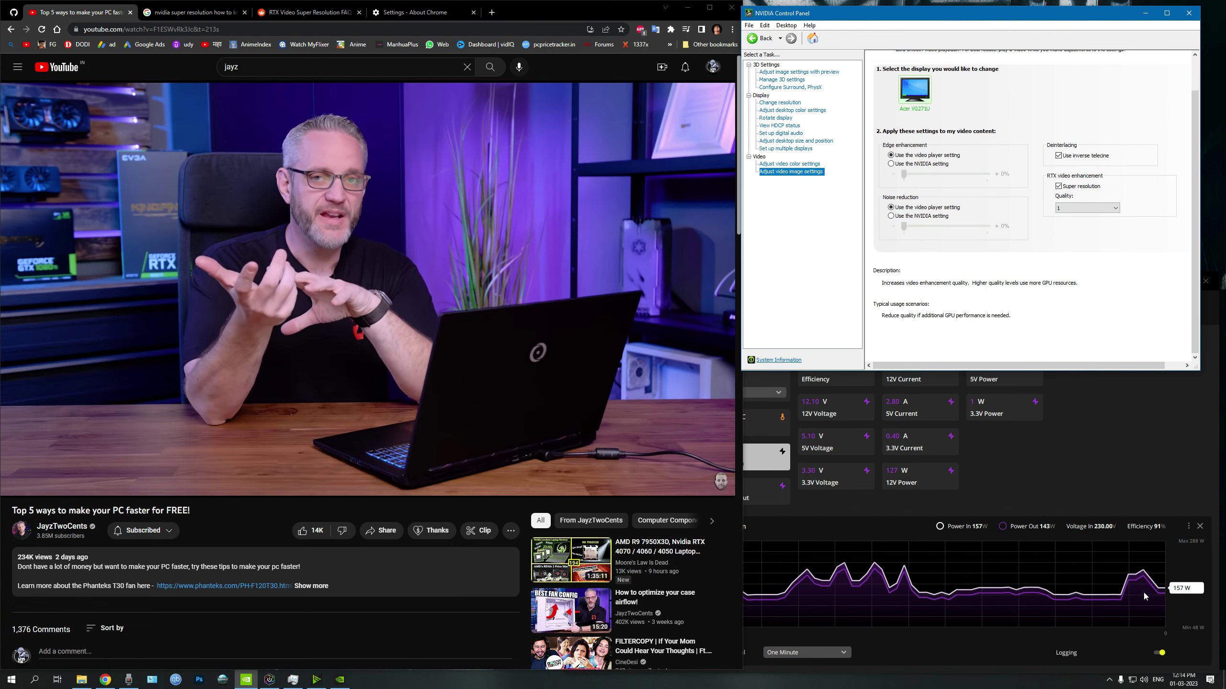
pyautogui.moveTo(301, 314)
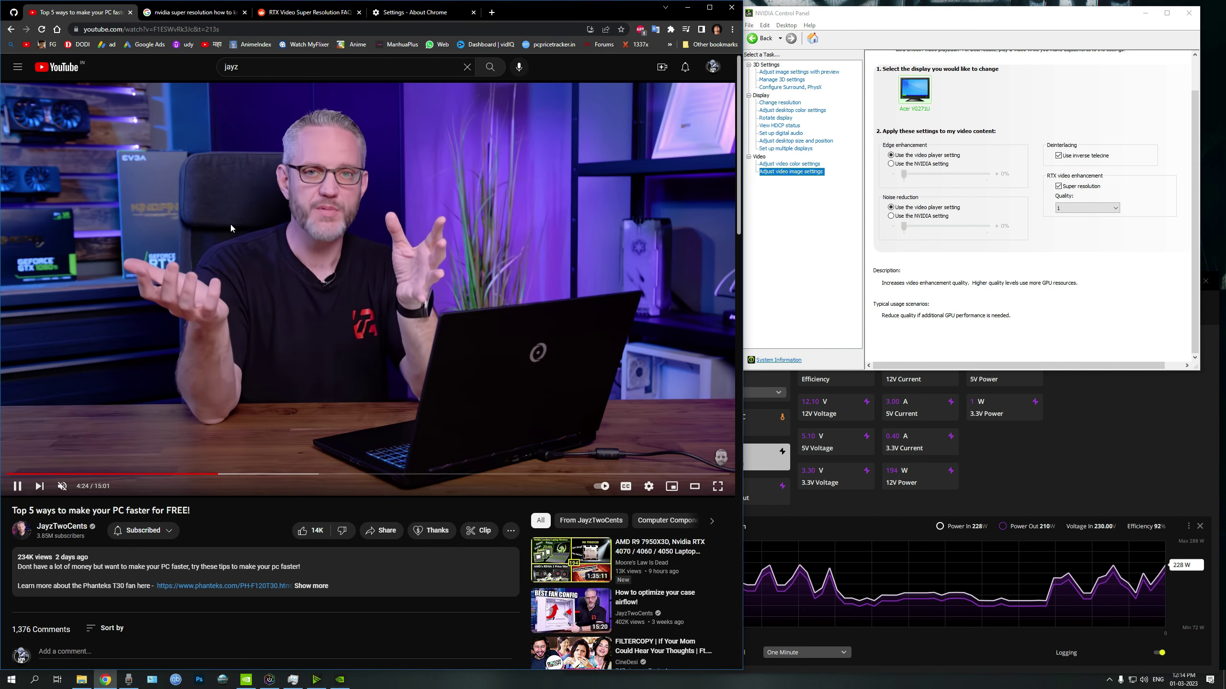
pyautogui.moveTo(378, 326)
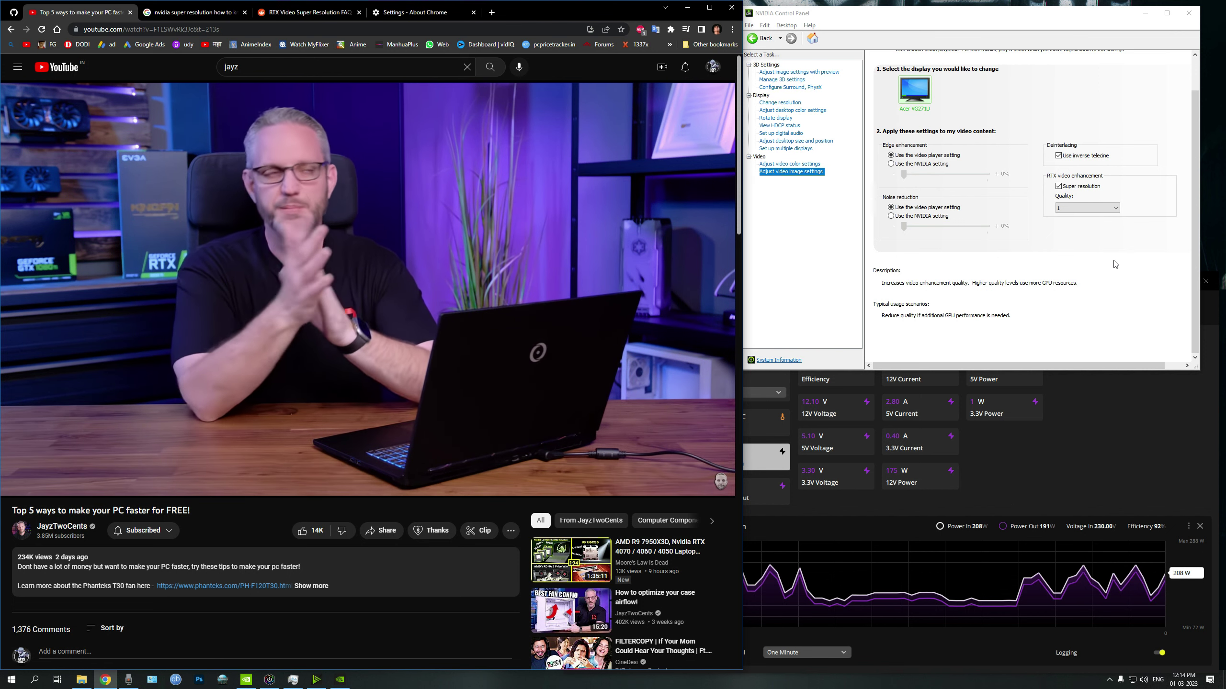
# Raise the Super resolution quality from 1 to 4 and apply it.
pyautogui.click(1088, 208)
pyautogui.click(1088, 241)
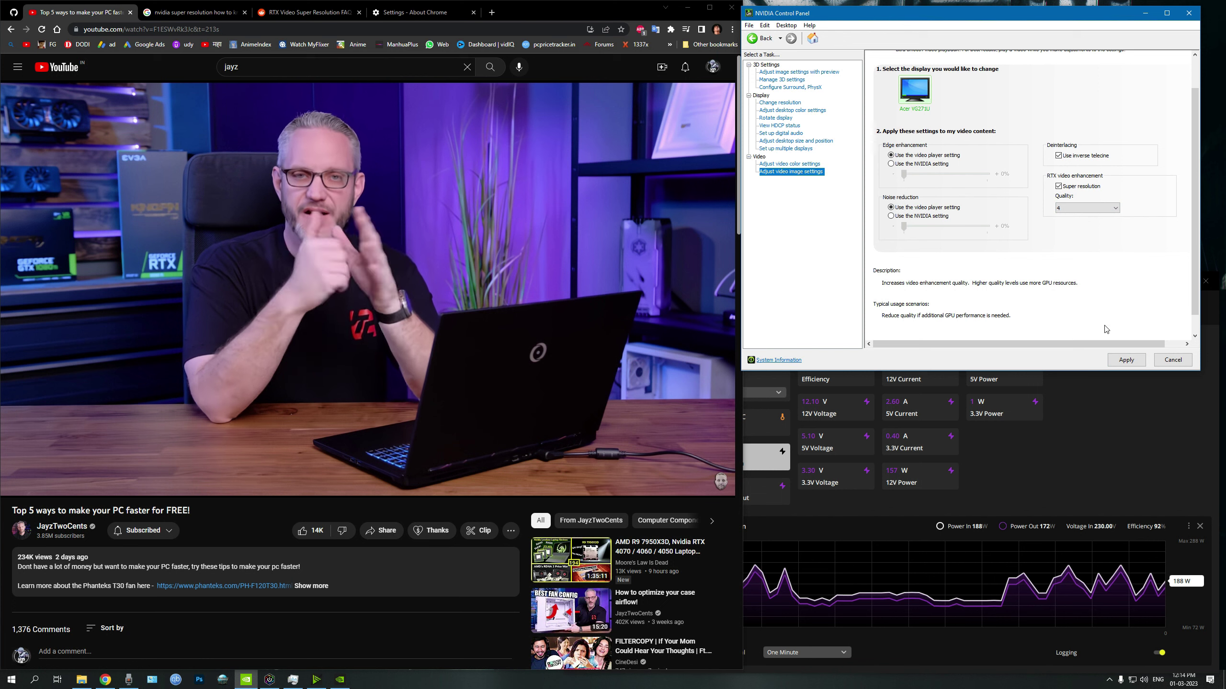
pyautogui.click(1124, 360)
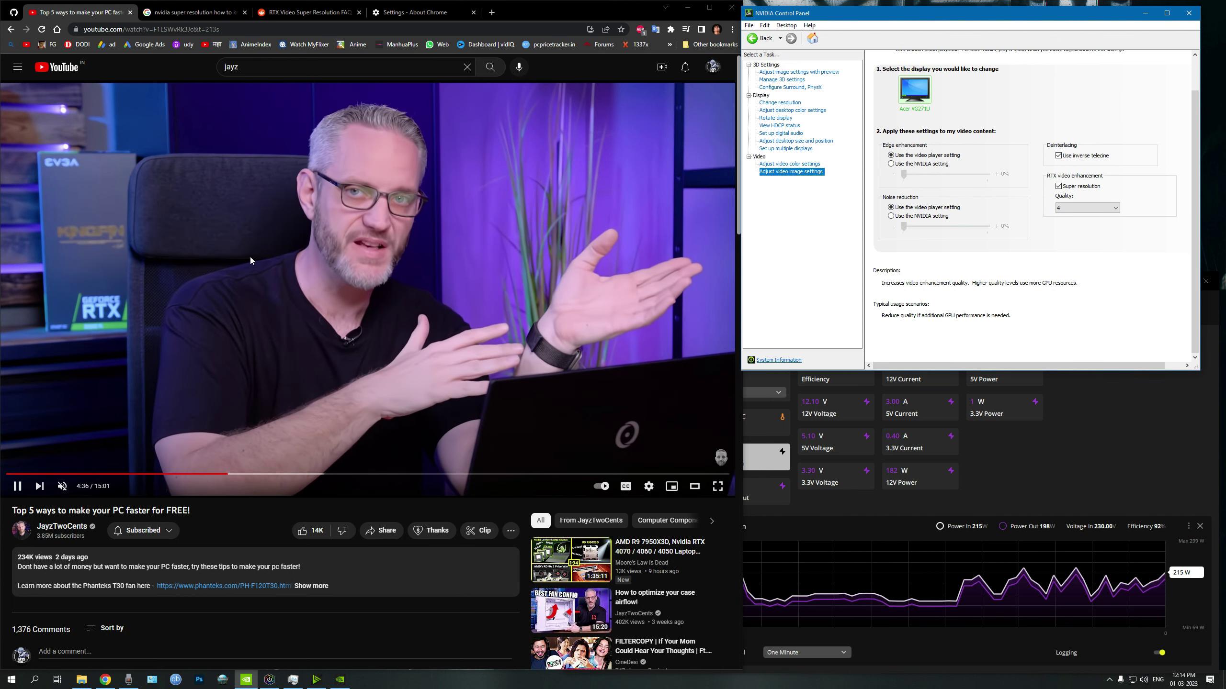
# Switch the YouTube video to 1080p and bring up Task Manager's RTX 3070 GPU performance view.
pyautogui.click(649, 486)
pyautogui.click(664, 460)
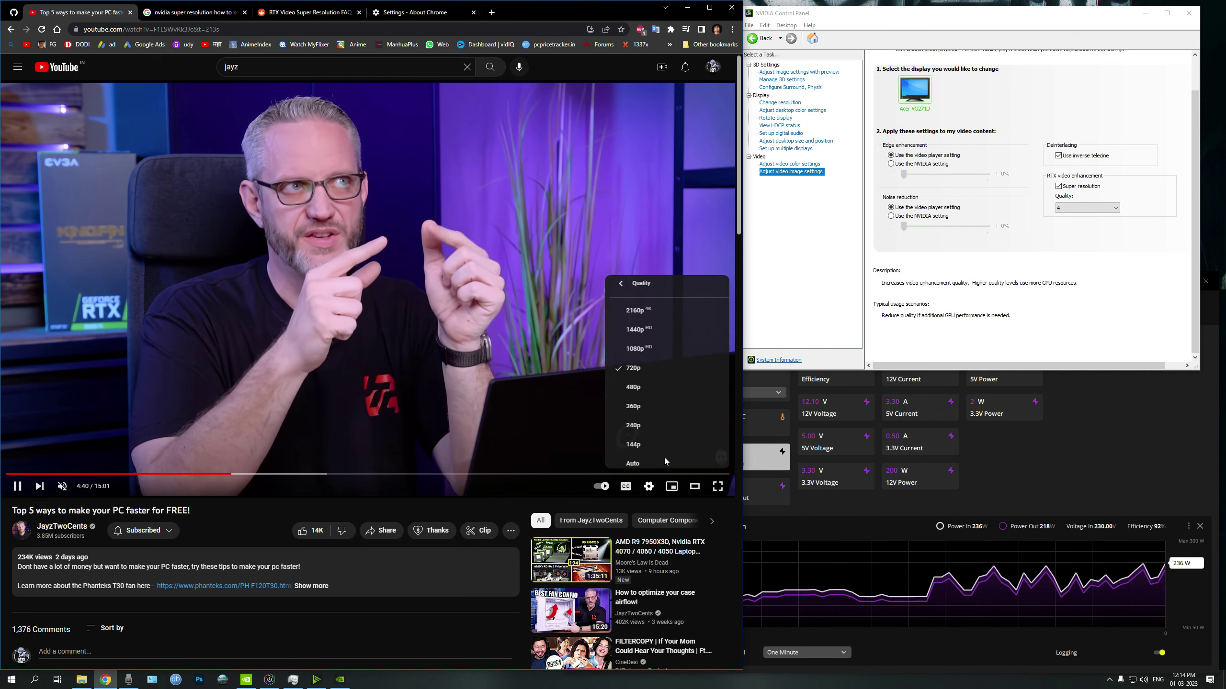
pyautogui.click(632, 348)
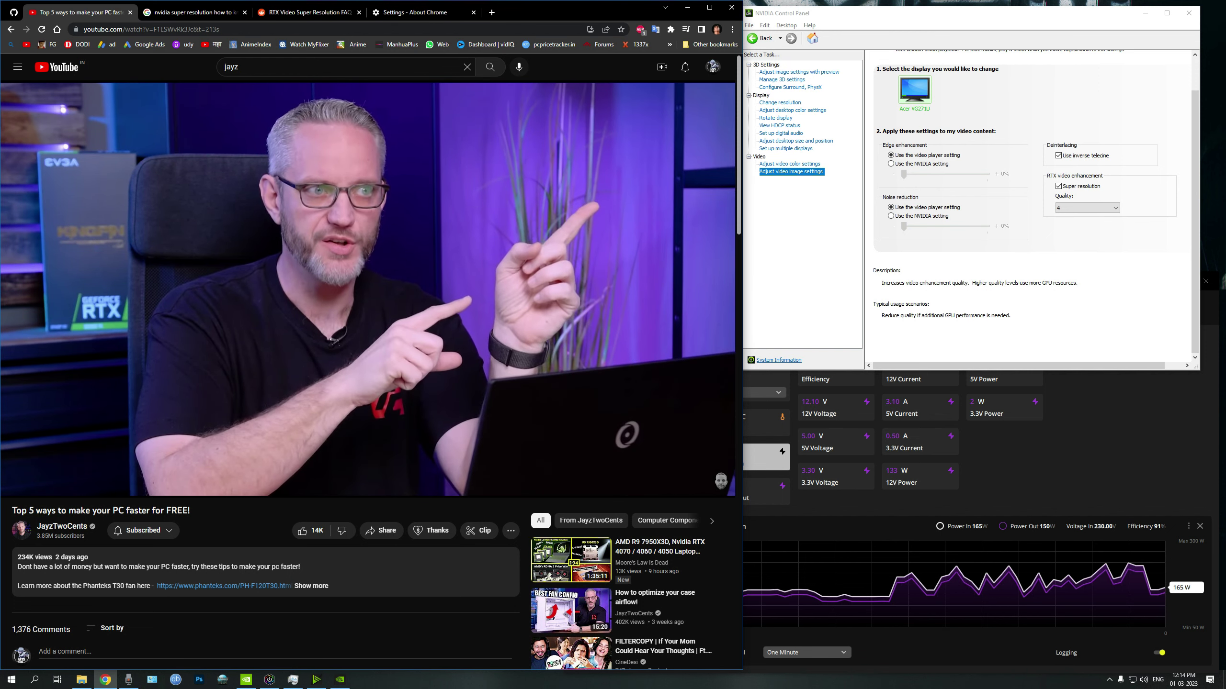
pyautogui.click(293, 680)
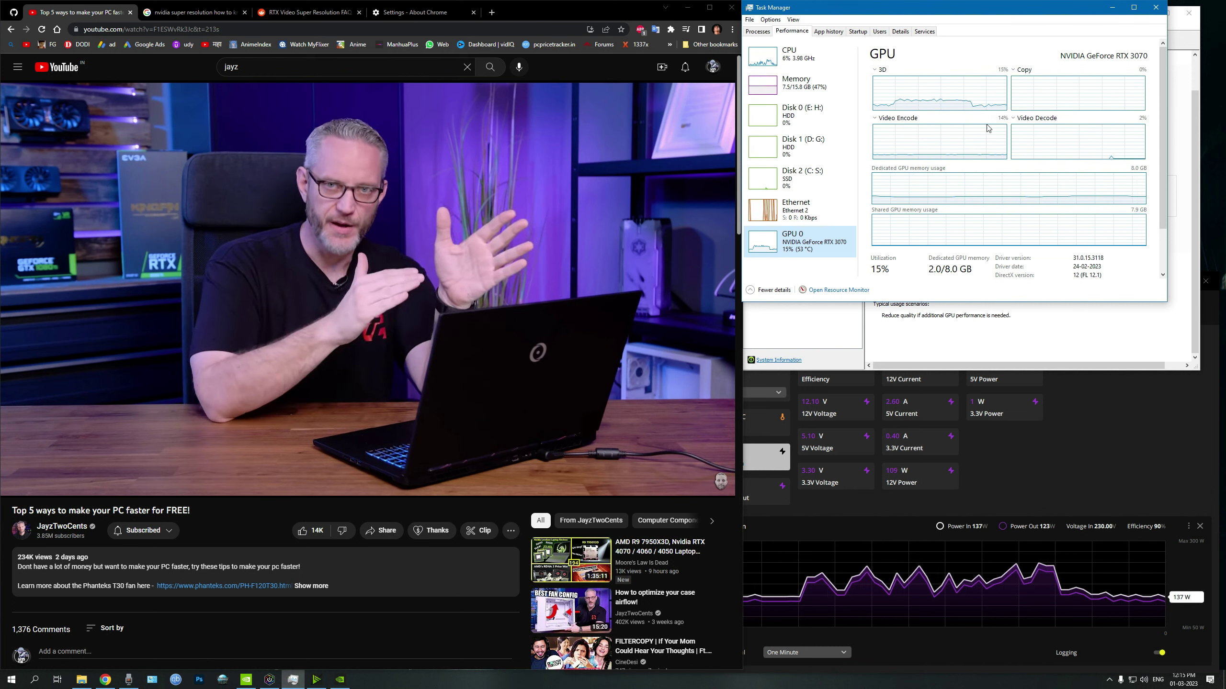
# Minimize Task Manager and pause the YouTube video at 5:09.
pyautogui.click(1111, 13)
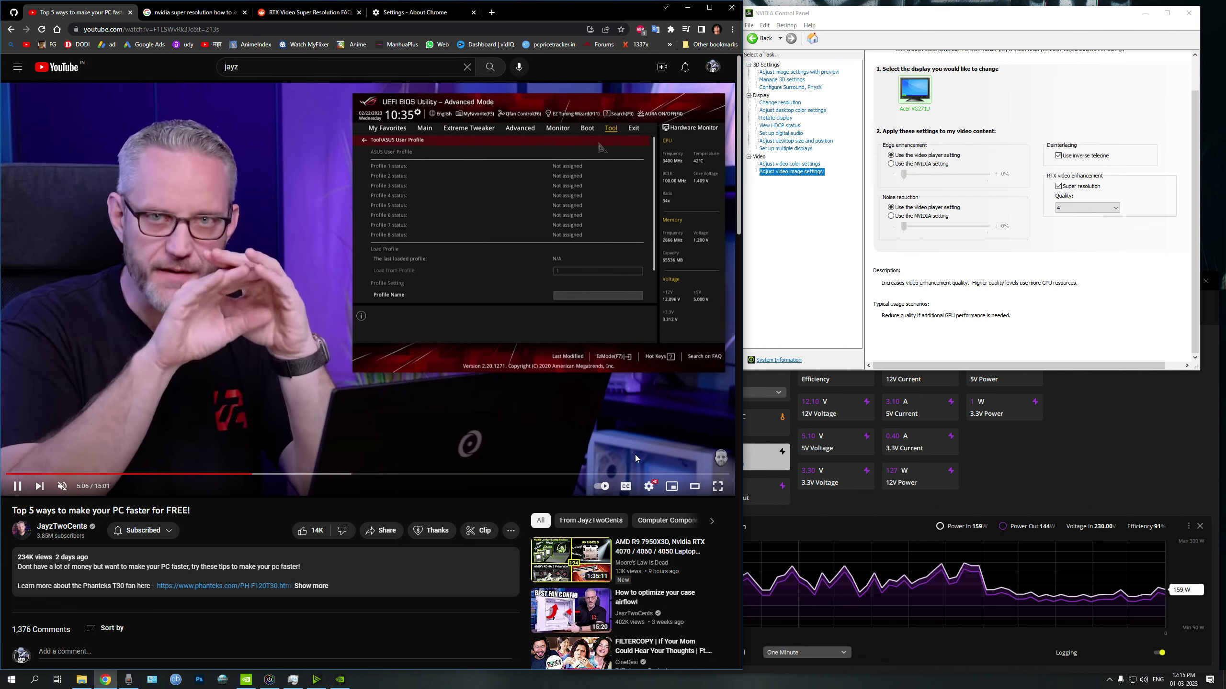
pyautogui.click(505, 379)
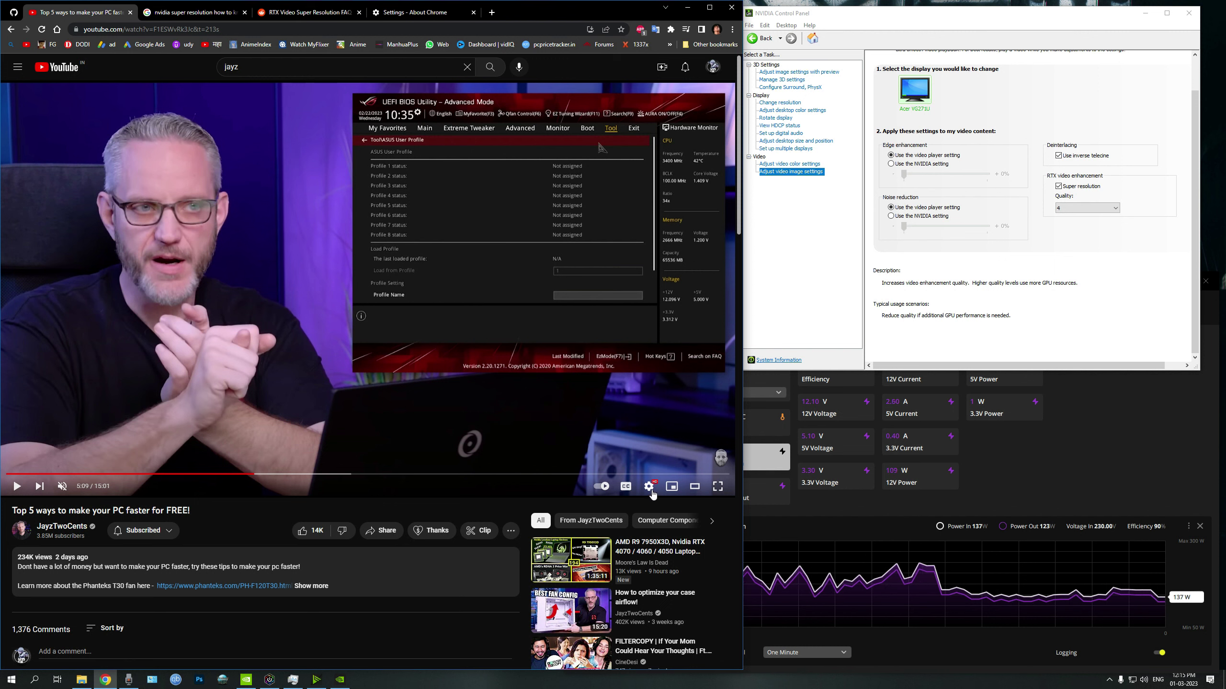
# Switch the YouTube video's quality to 2160p and resume playback.
pyautogui.click(700, 464)
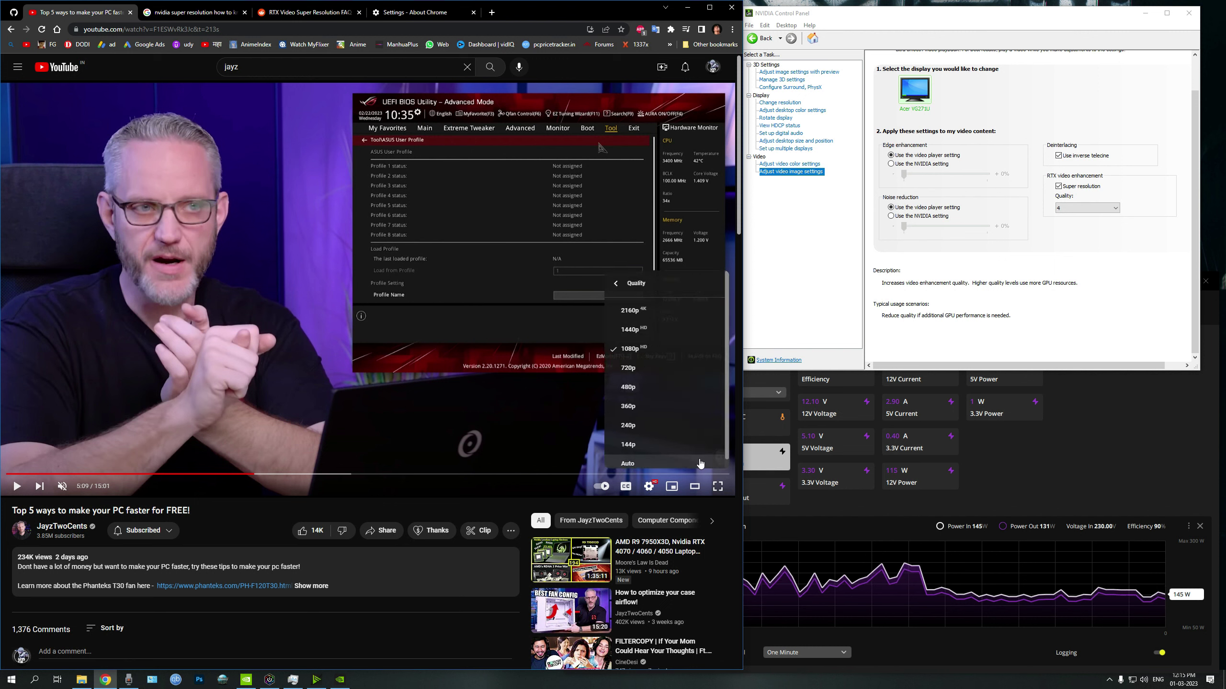
pyautogui.click(635, 312)
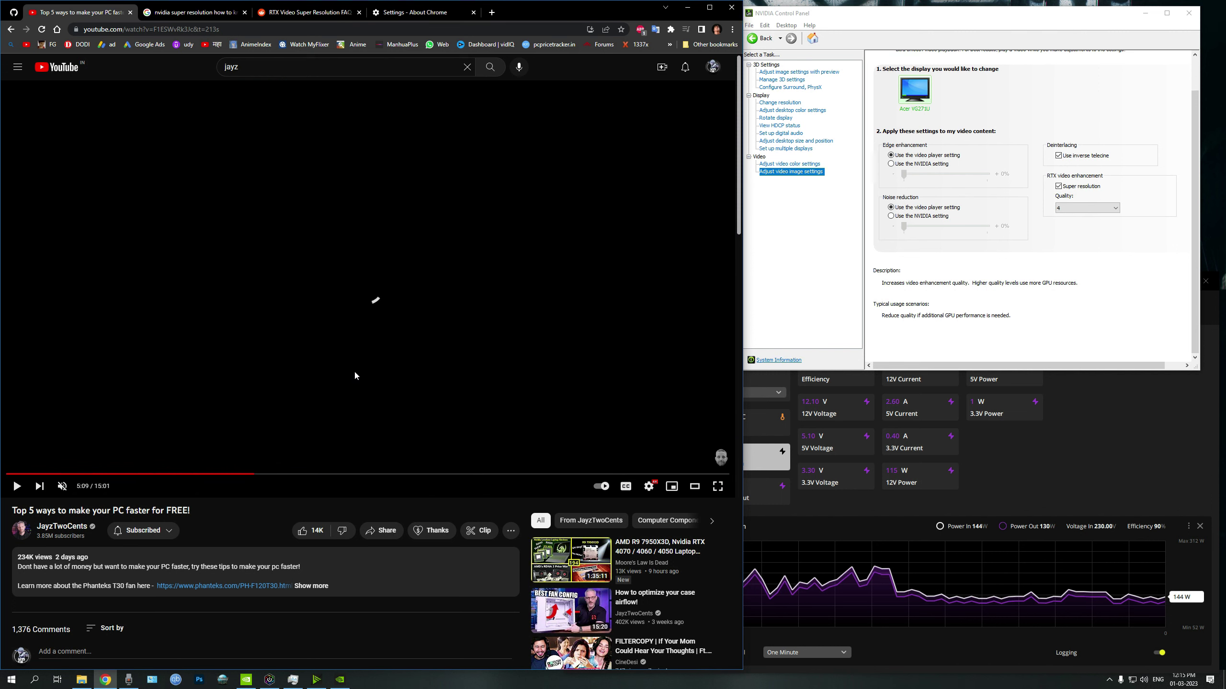
pyautogui.click(330, 377)
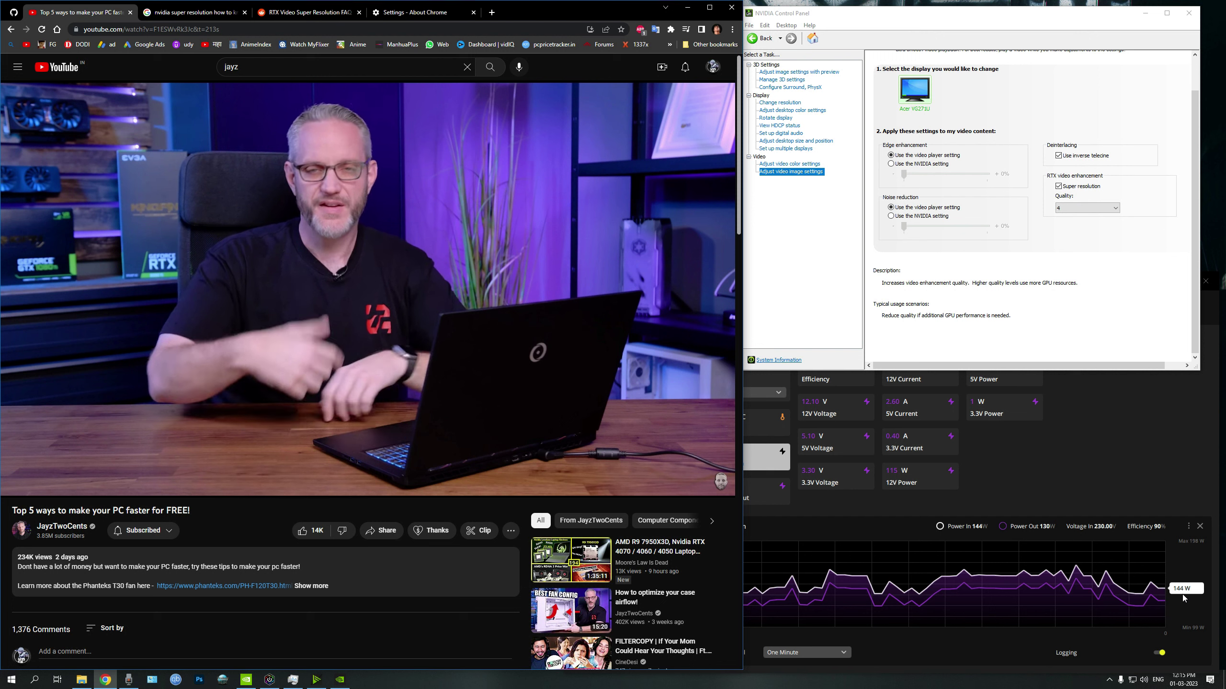
# Turn off and apply Super resolution, then pause the 2160p video at 5:50.
pyautogui.click(1060, 187)
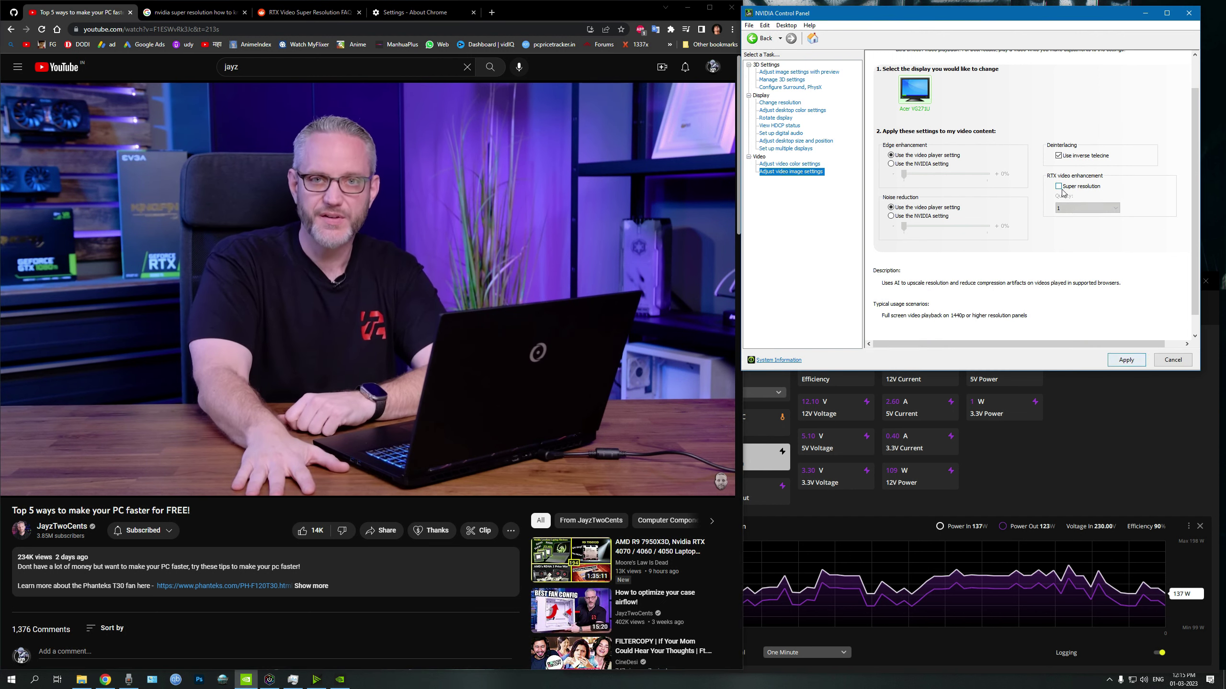
pyautogui.click(1126, 360)
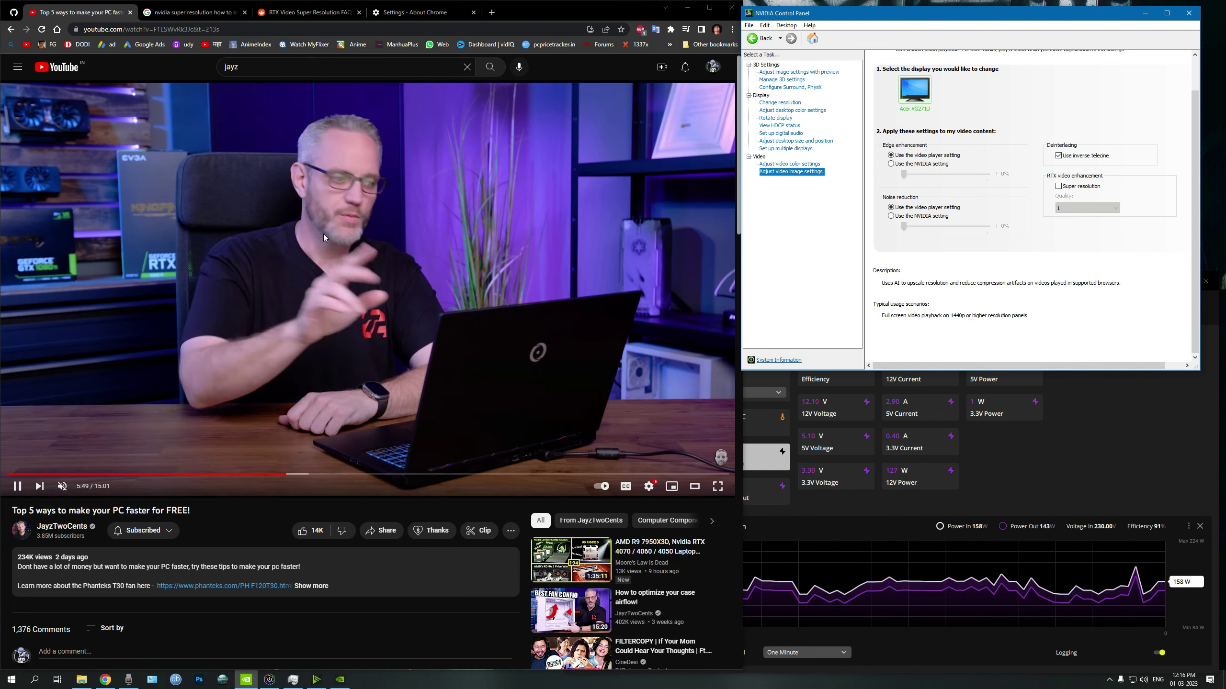
pyautogui.click(363, 304)
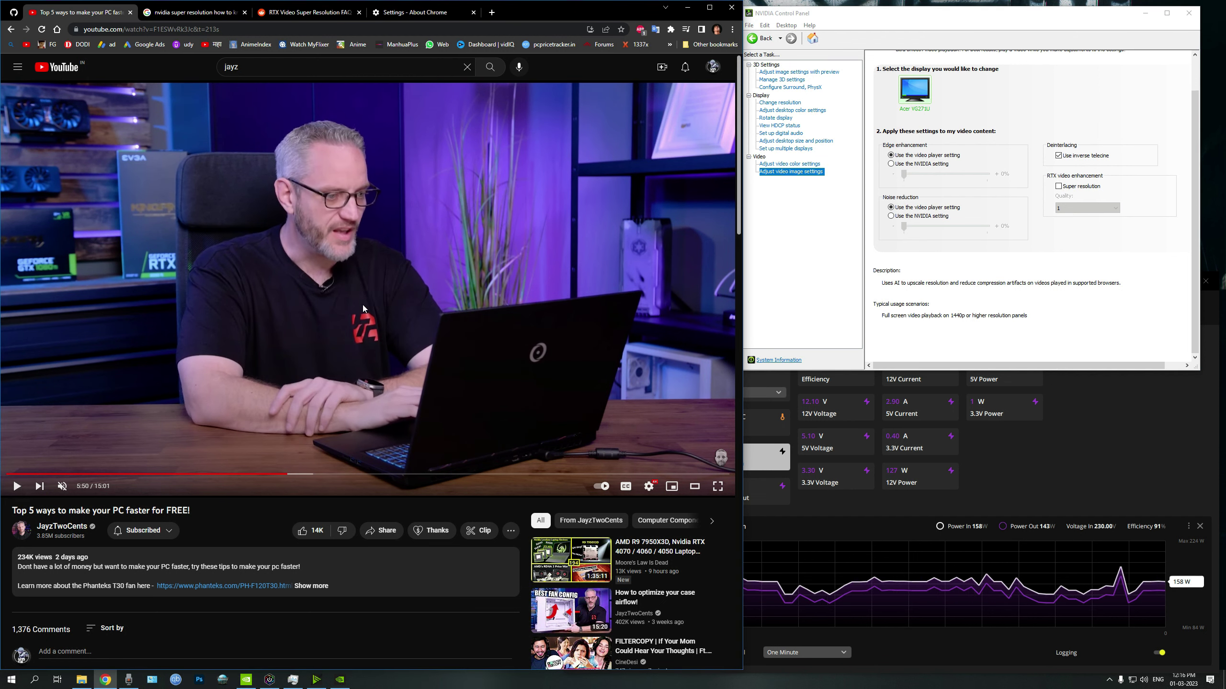